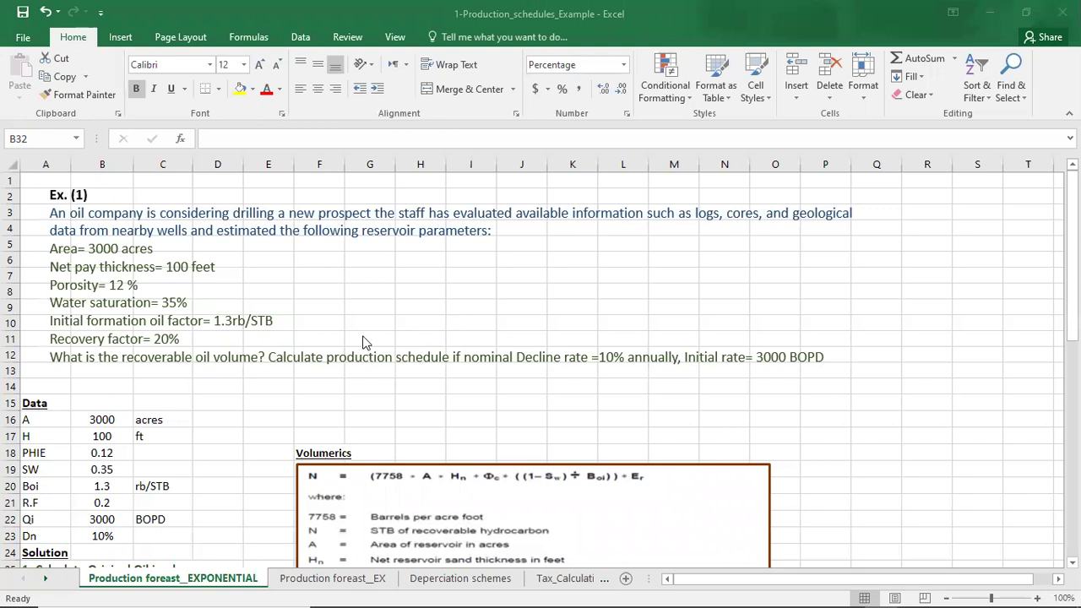
- Calculate the original oil in place in MMSTB in cell B26 with the formula =7758*B16*B17*B18*(1-B19)/B20/1000000
scroll(288, 379, "down", 1)
left_click_drag(106, 365, 108, 464)
scroll(107, 461, "down", 2)
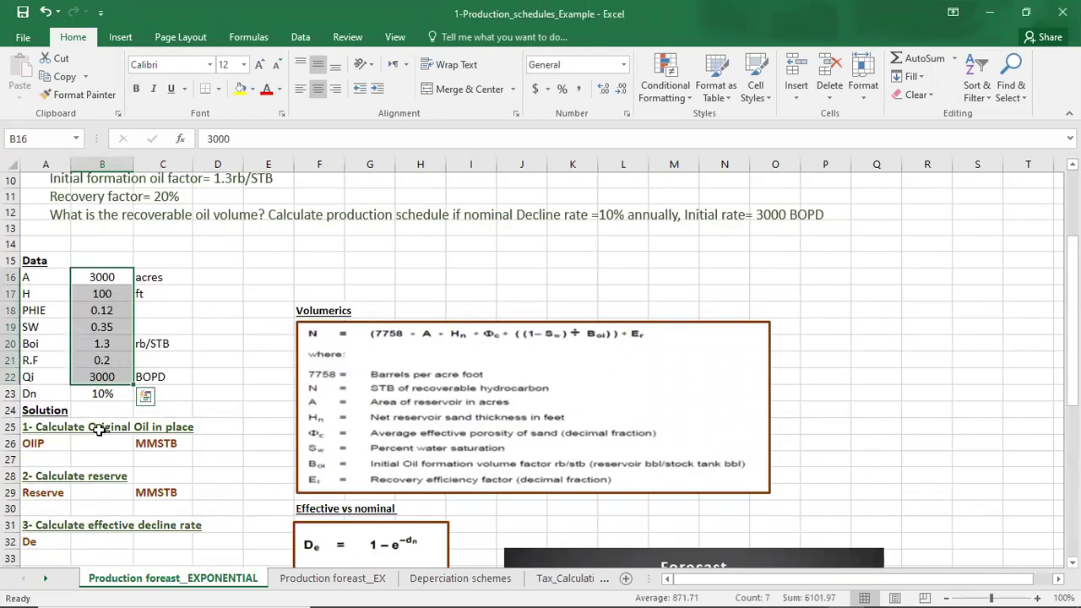
left_click(79, 442)
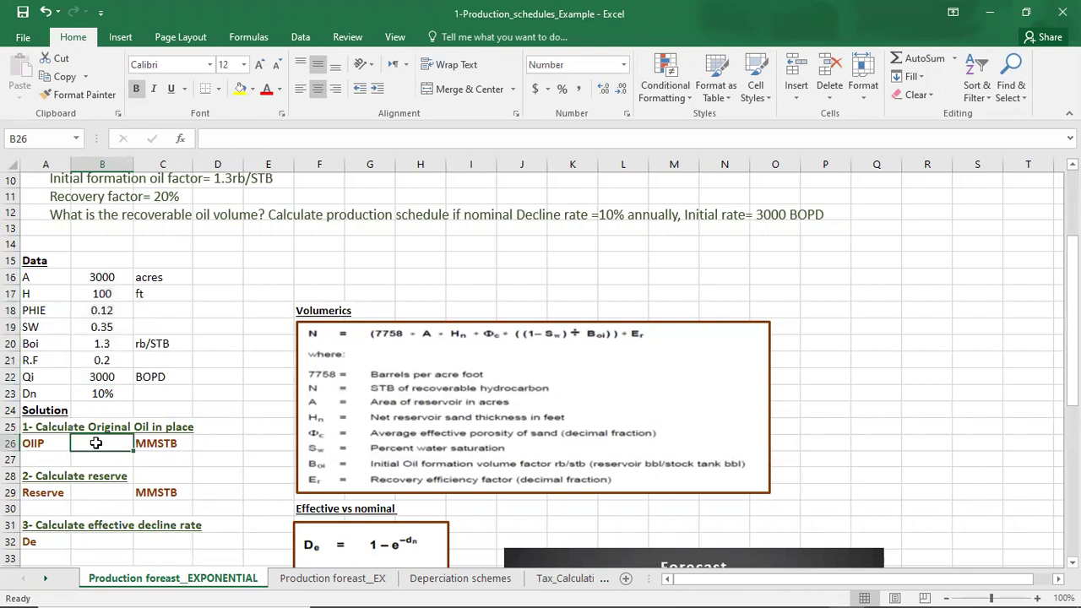
scroll(95, 442, "down", 1)
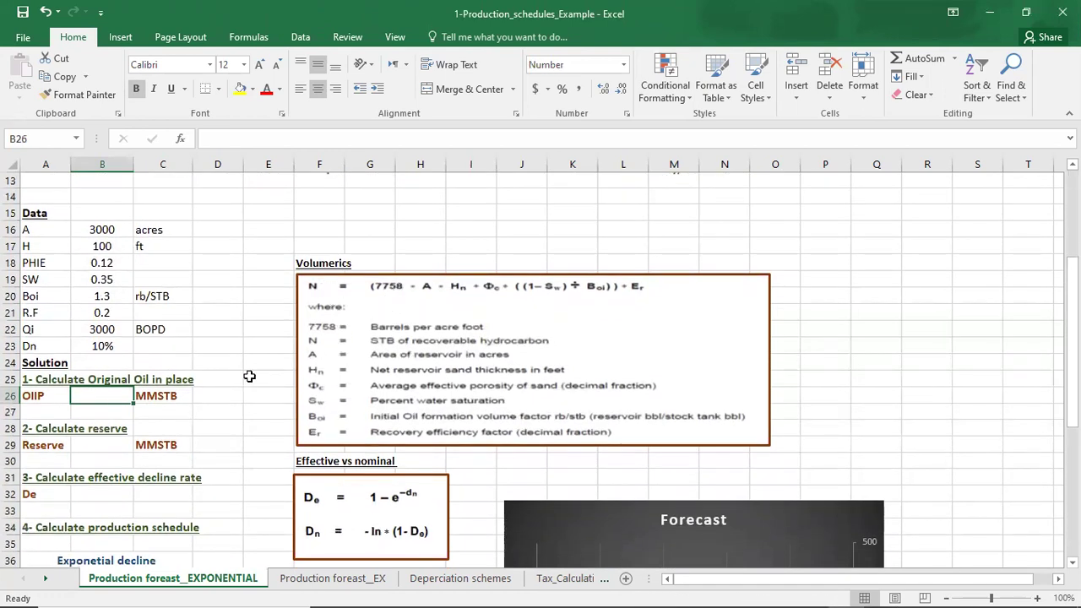
type("=77")
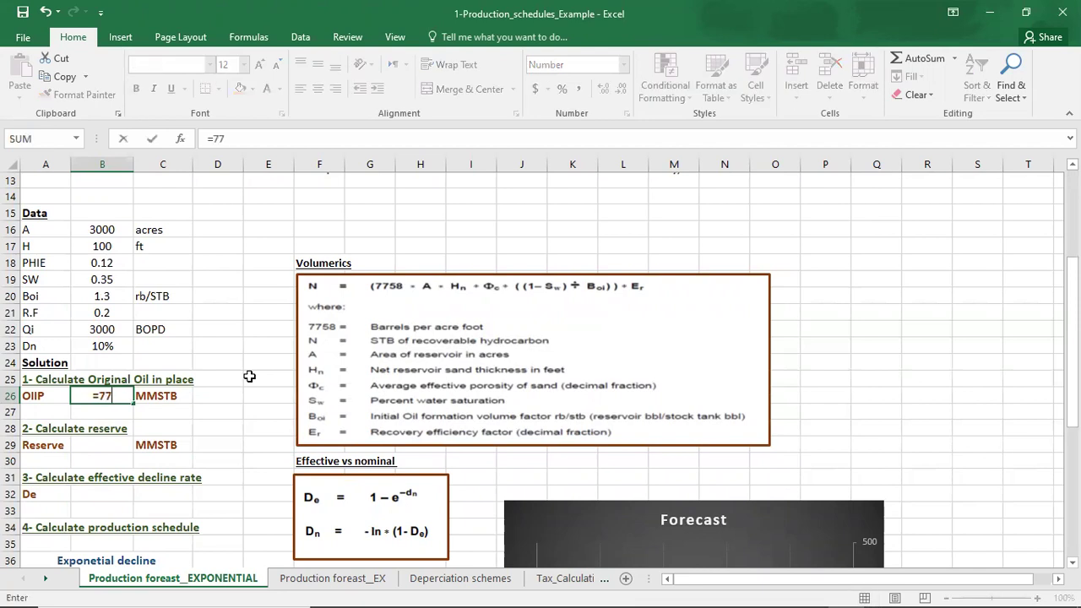
type("58*")
left_click(103, 226)
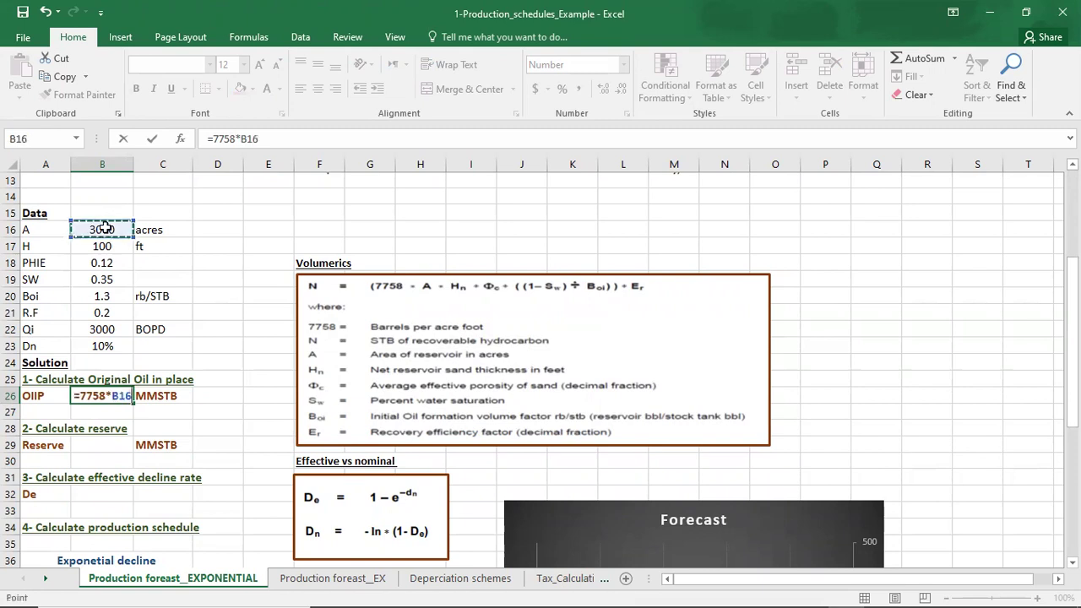
type("*")
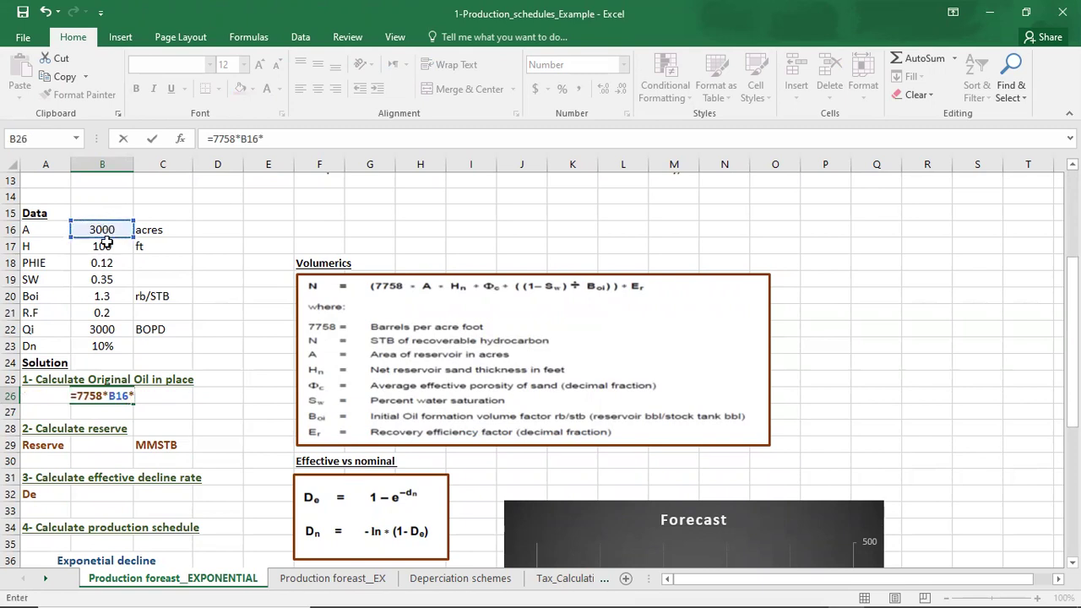
left_click(105, 244)
type("*")
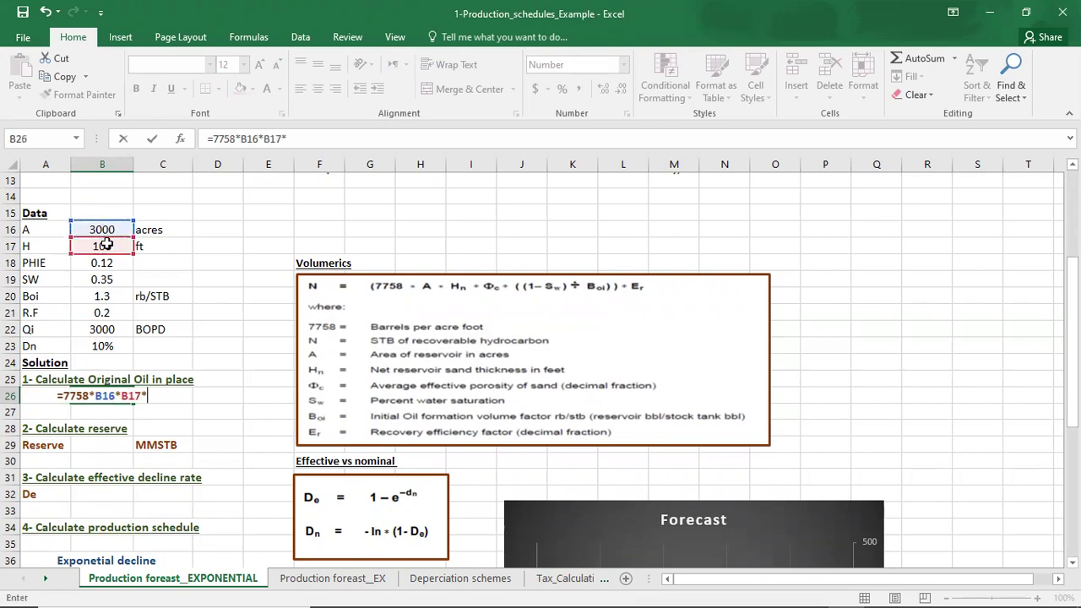
left_click(105, 263)
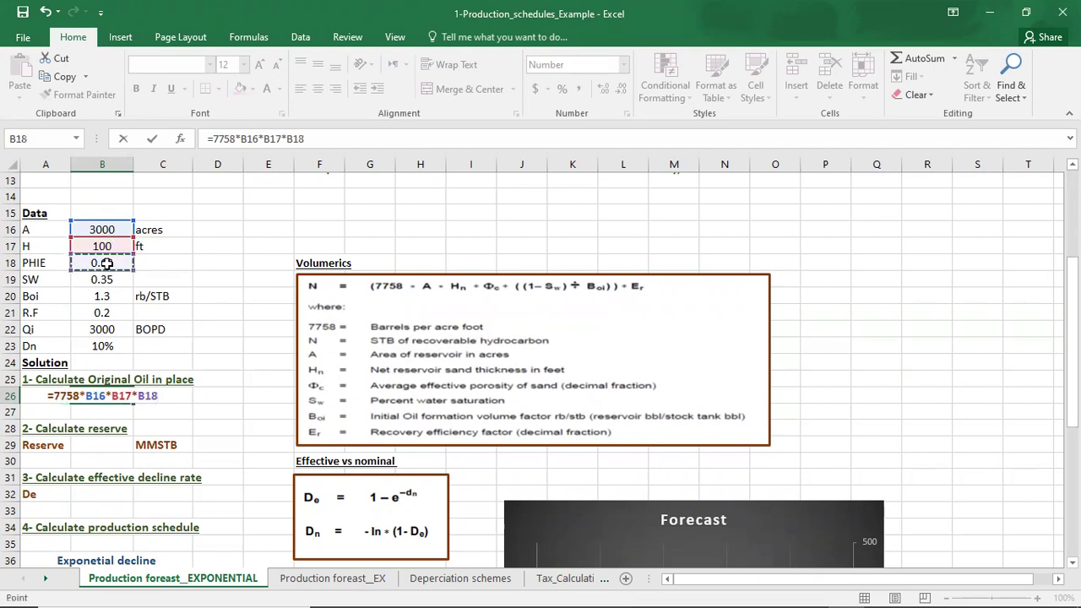
type("*")
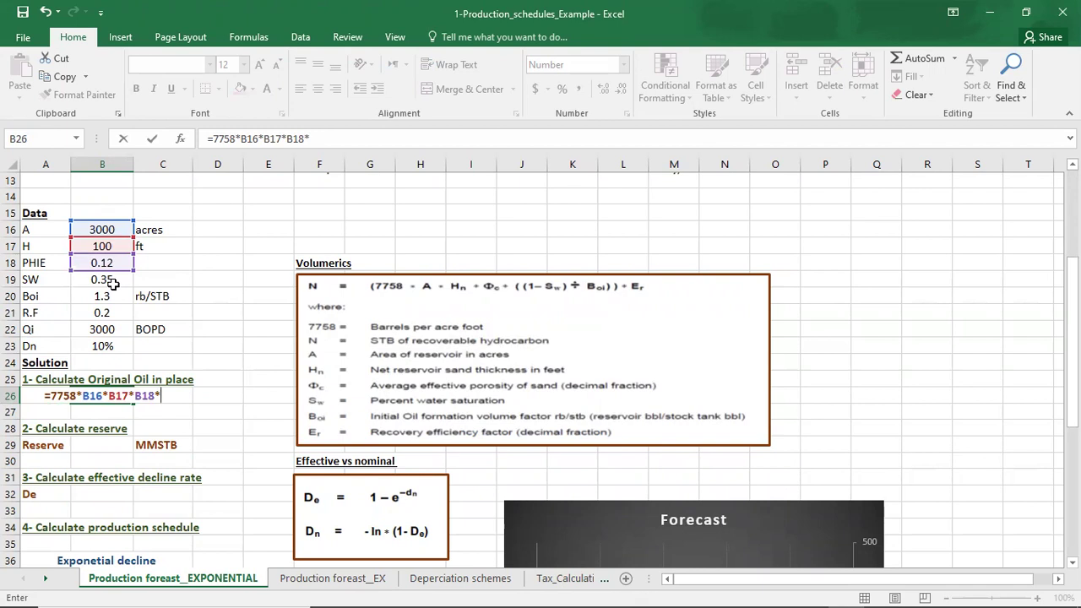
type("(1")
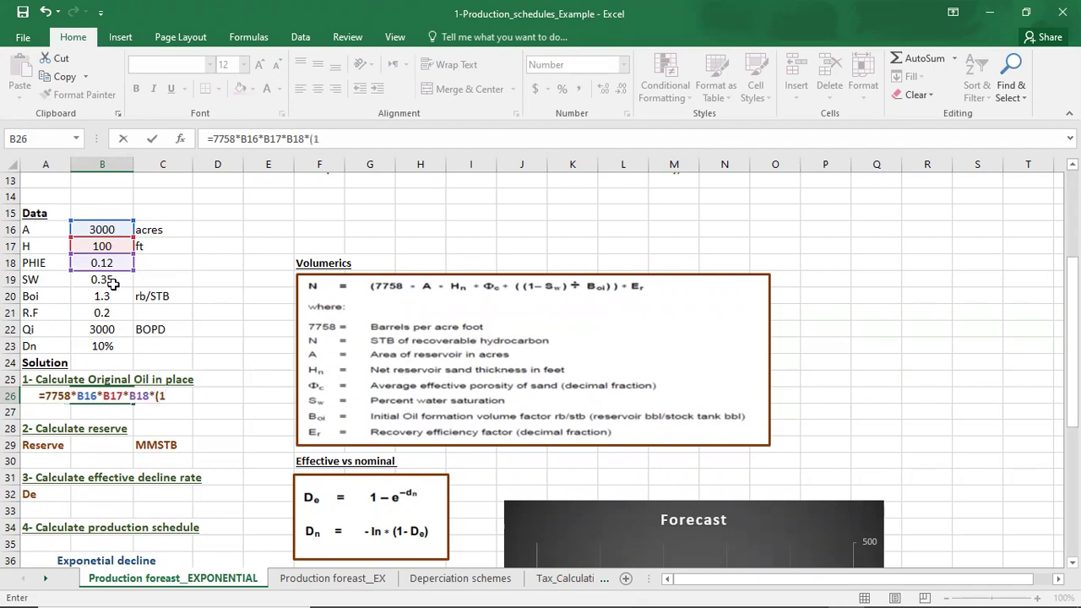
type("-")
left_click(102, 281)
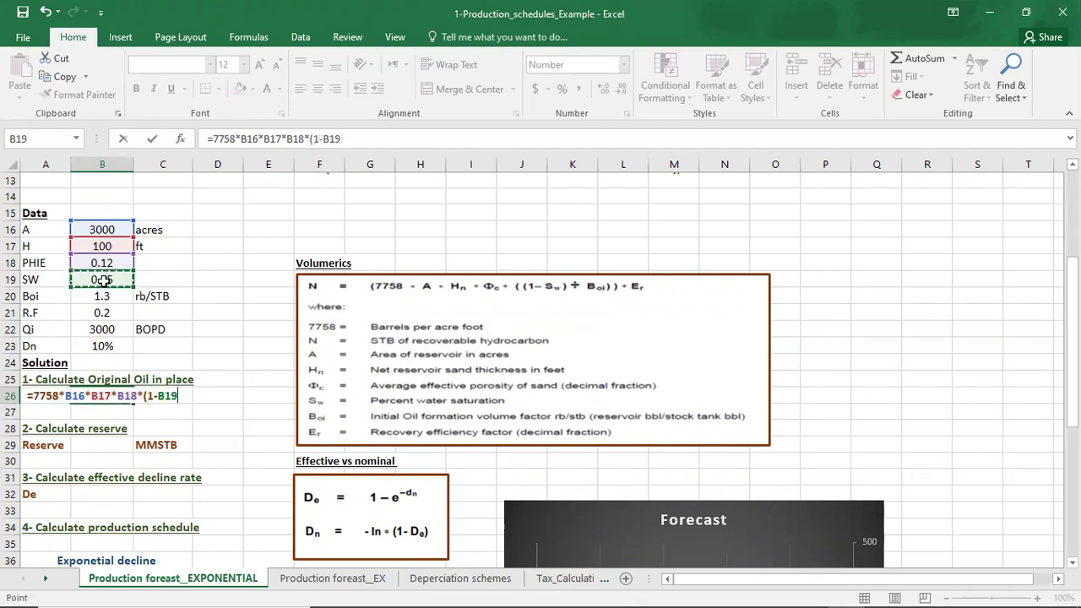
type(")")
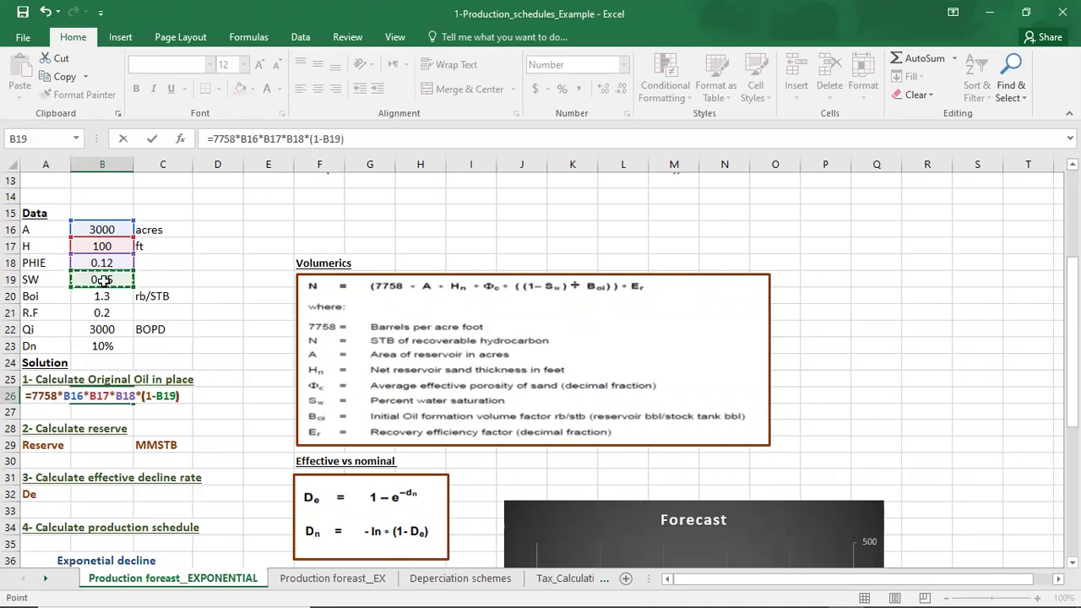
type("/")
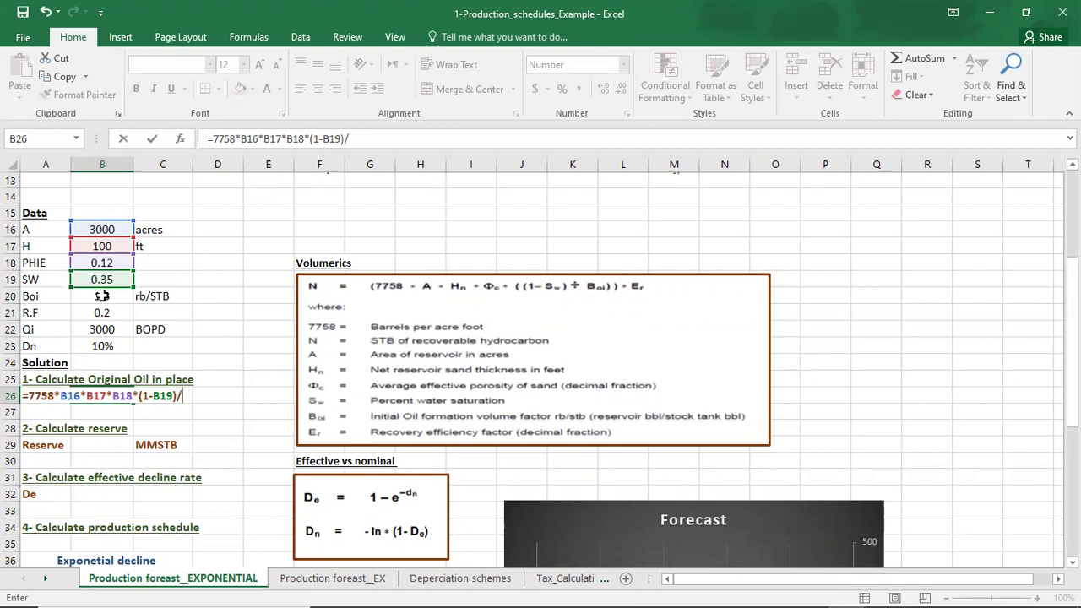
left_click(101, 296)
type("/")
type("1000")
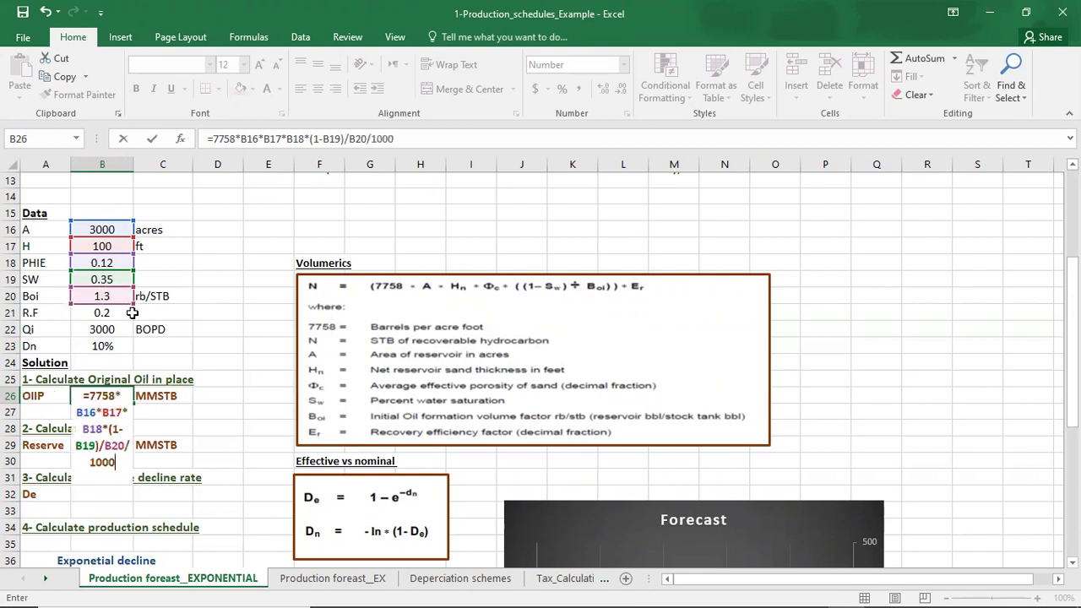
type("000")
key("Return")
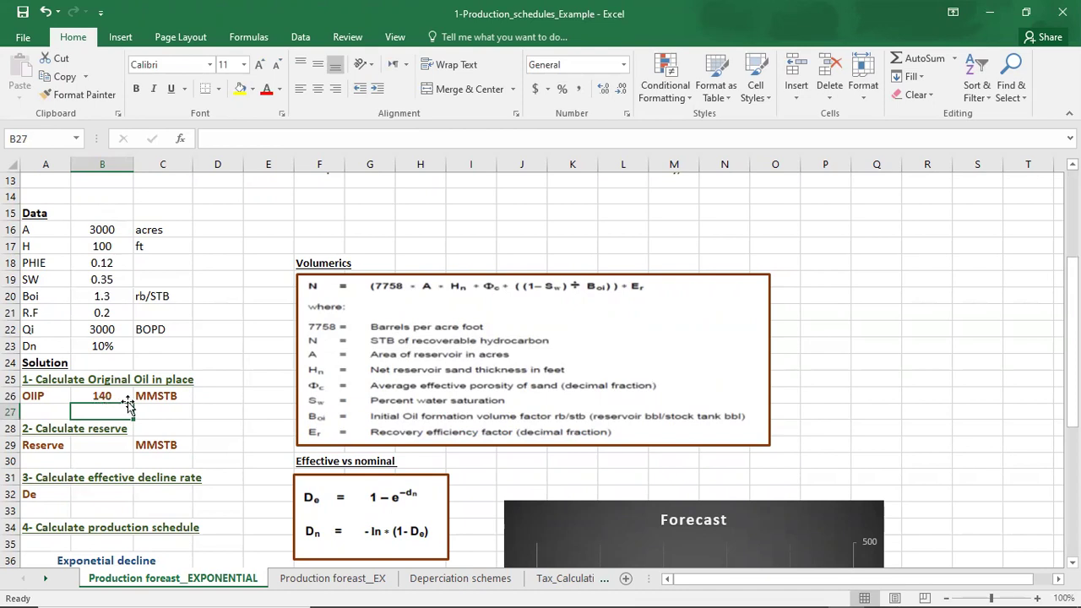
- Calculate the reserve in cell B29 by multiplying OIIP by the recovery factor, =B26*B21
left_click(119, 443)
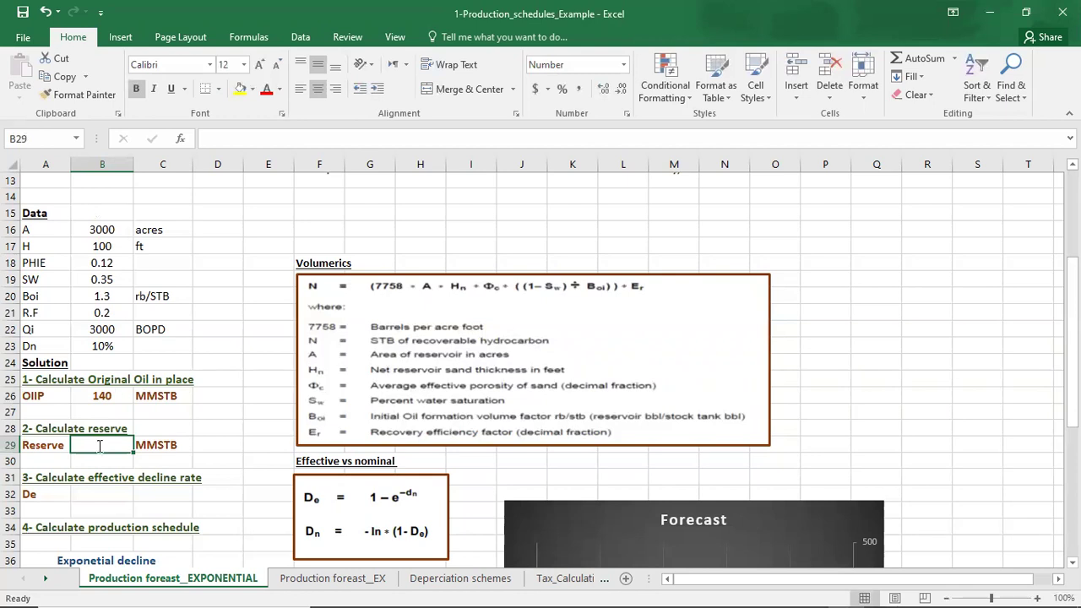
type("=")
left_click(104, 397)
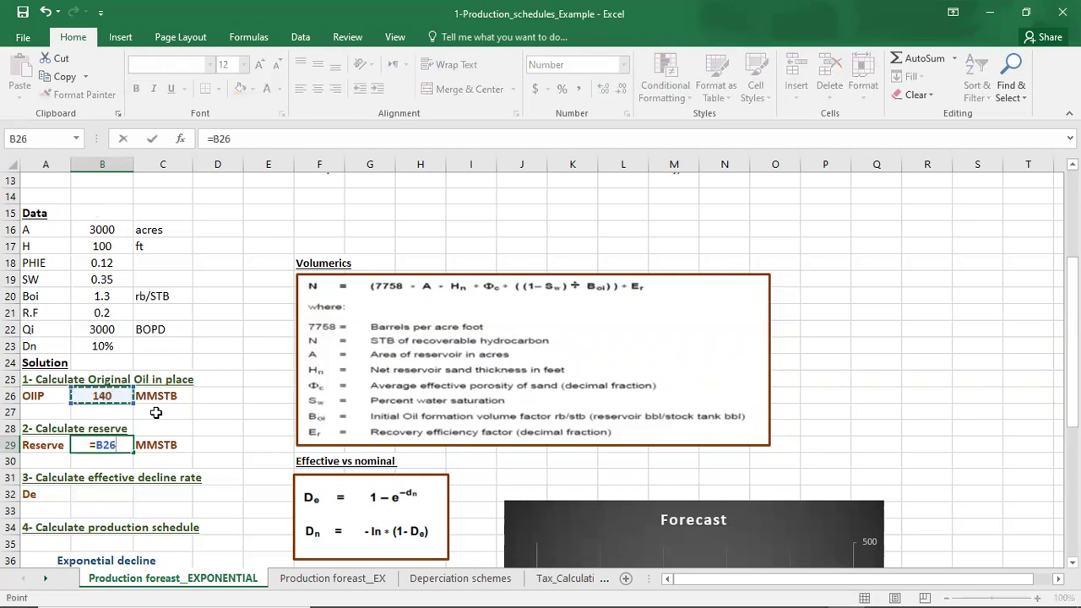
type("*")
left_click(113, 314)
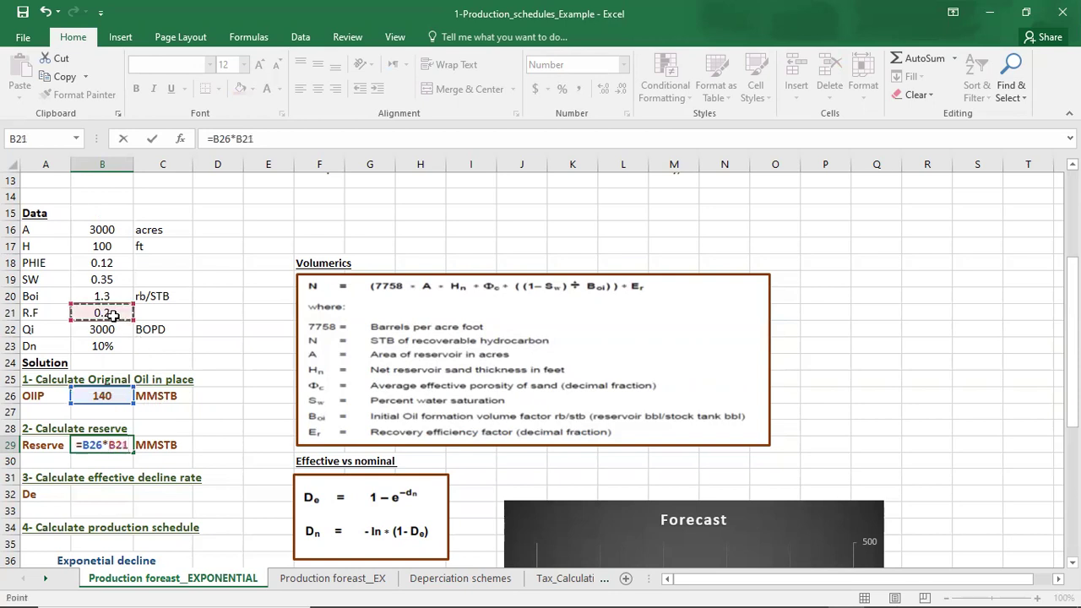
key("Return")
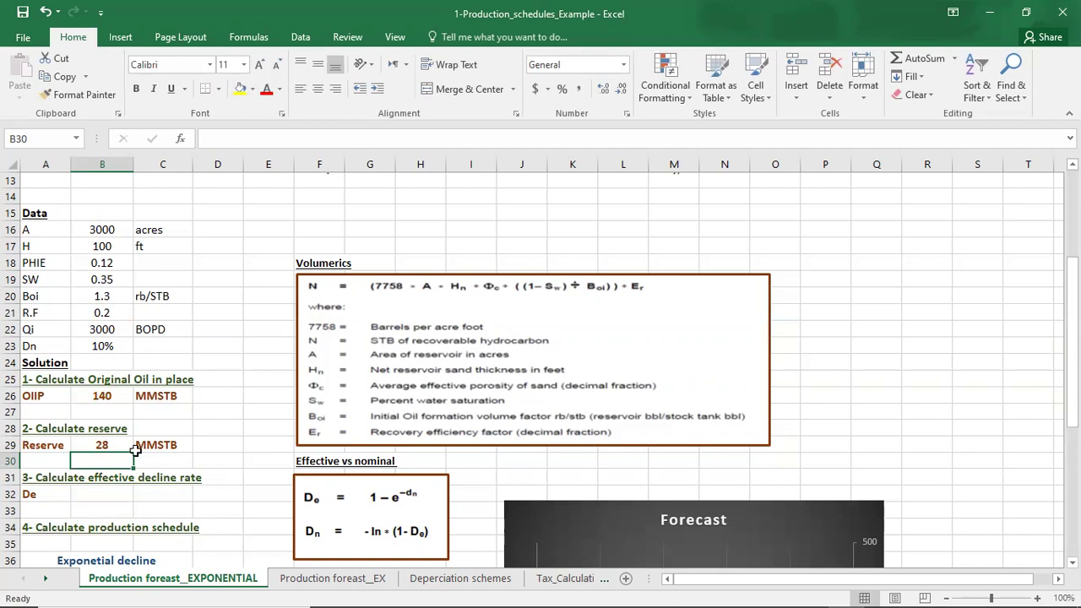
- Calculate the effective decline rate De in cell B32 from the nominal rate with the formula =1-EXP(-B23)
scroll(160, 453, "down", 1)
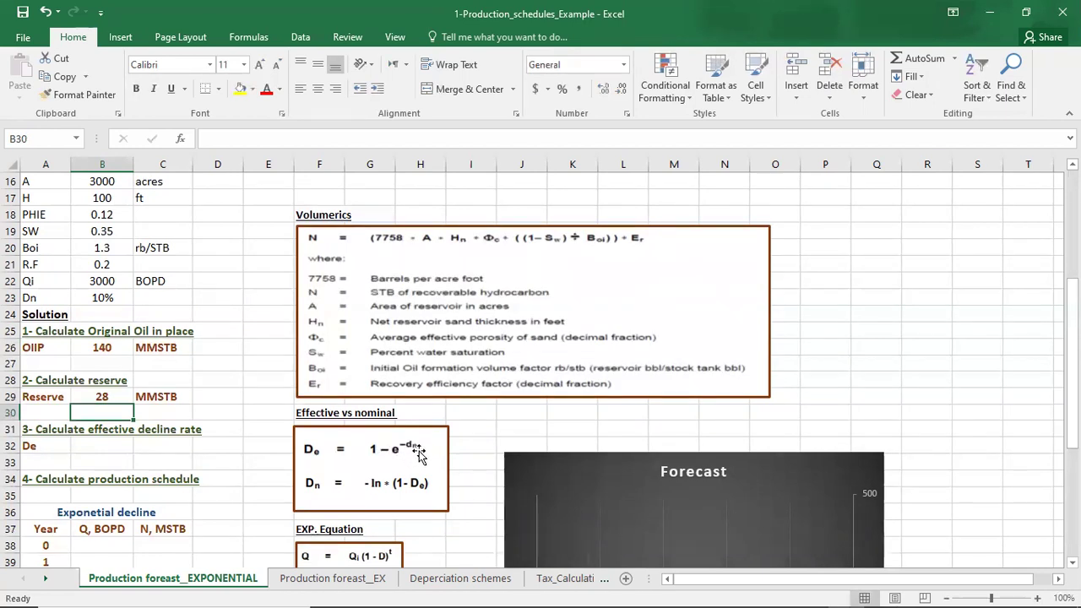
left_click(107, 443)
type("=1")
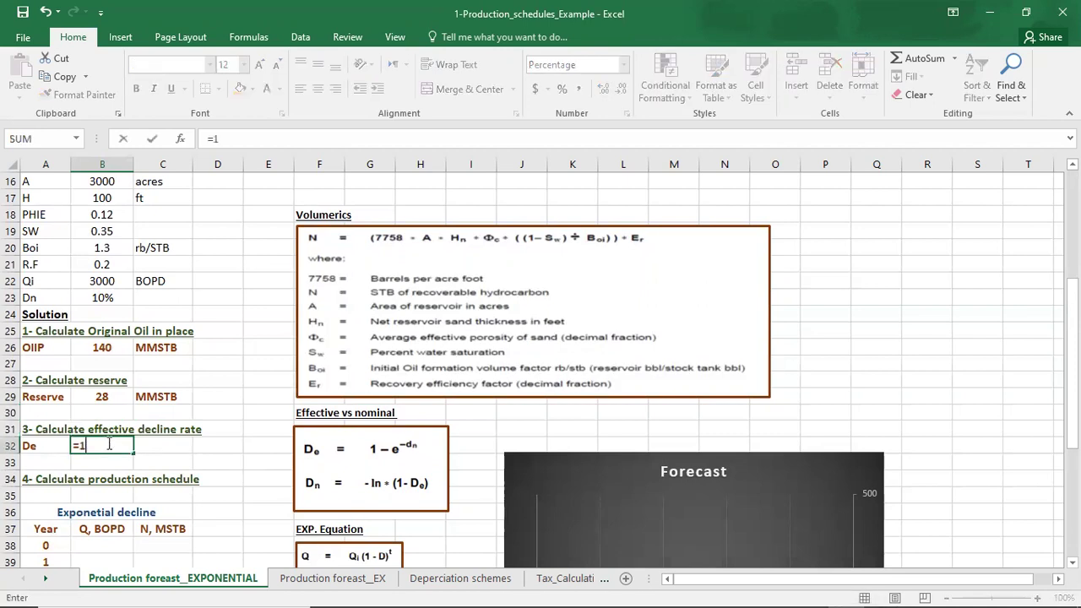
type("-E")
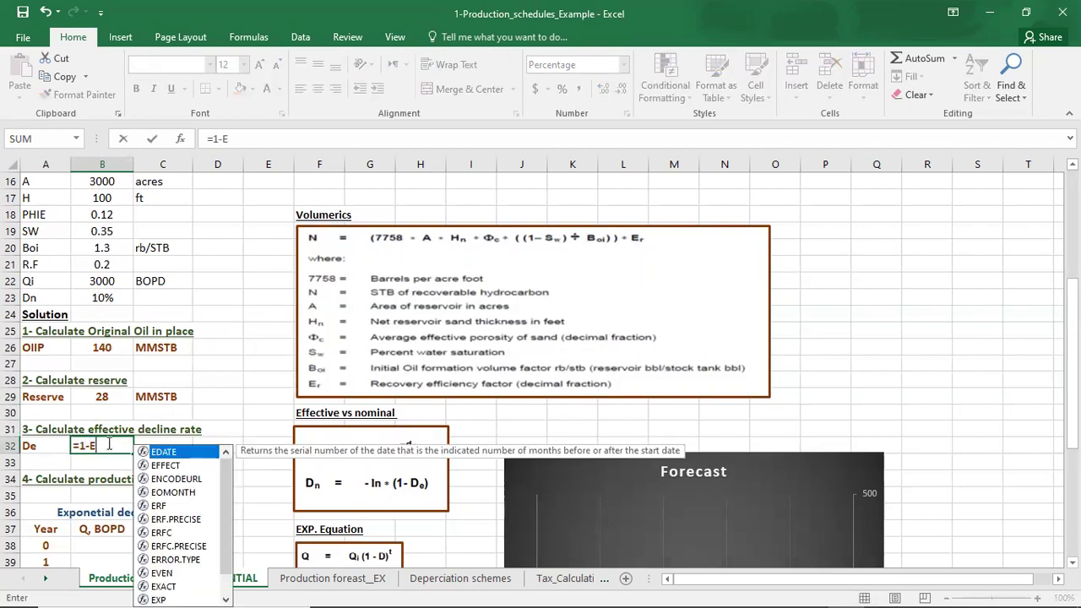
type("X")
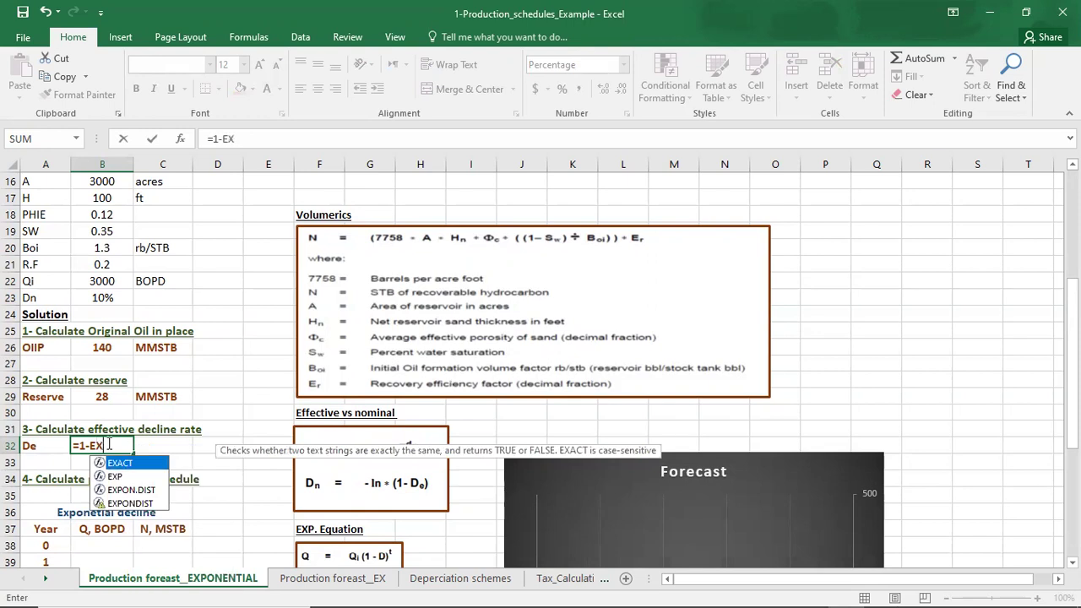
type("P(-")
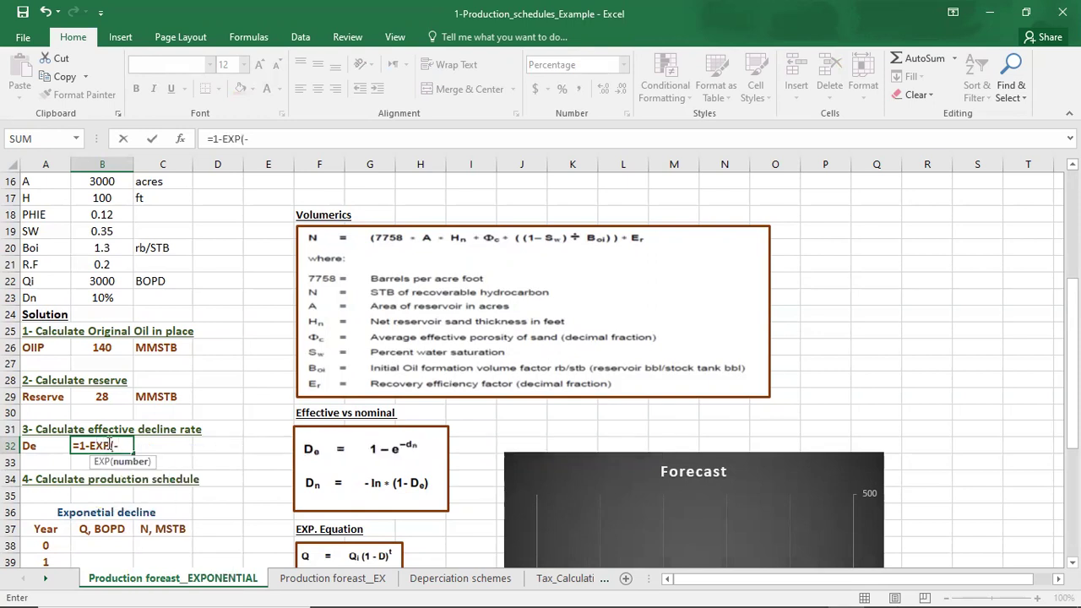
left_click(101, 297)
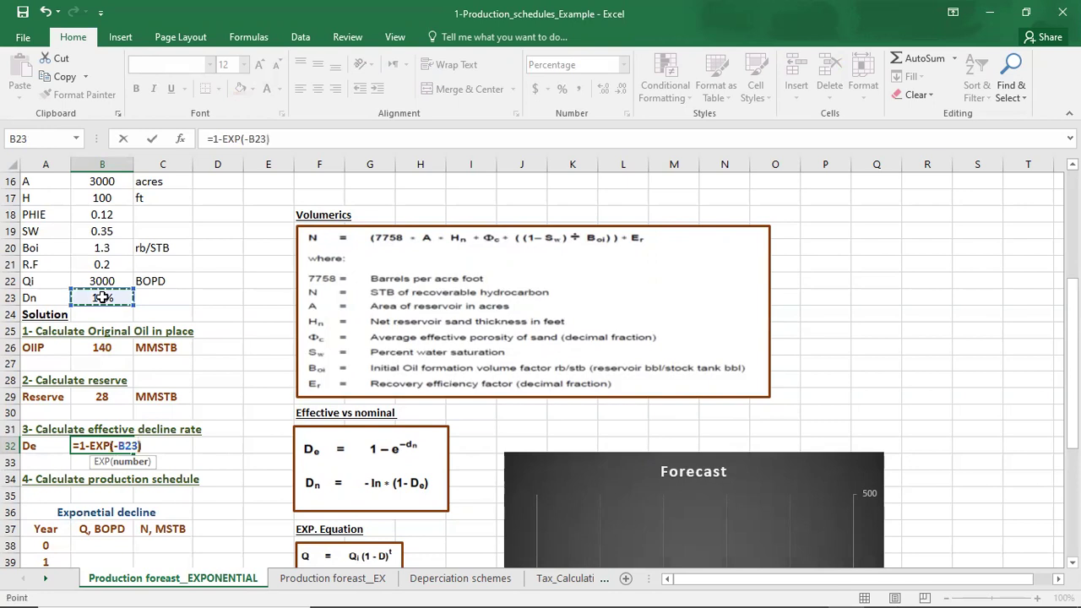
type(")")
key("Return")
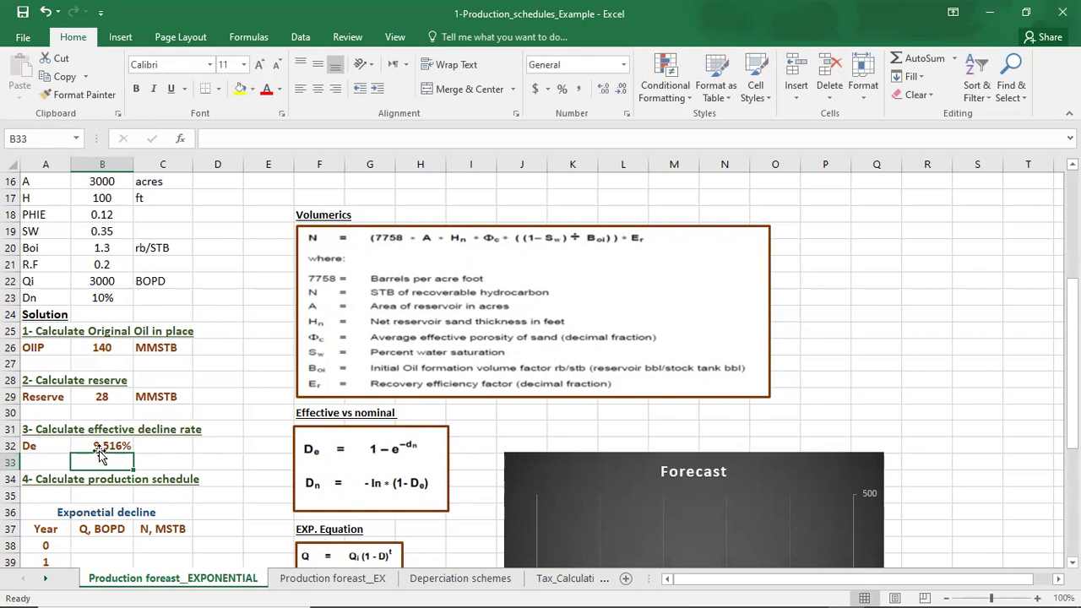
- Link the year 0 rate in cell B38 of the exponential decline table to the initial rate Qi in B22
scroll(125, 456, "down", 1)
scroll(125, 456, "down", 3)
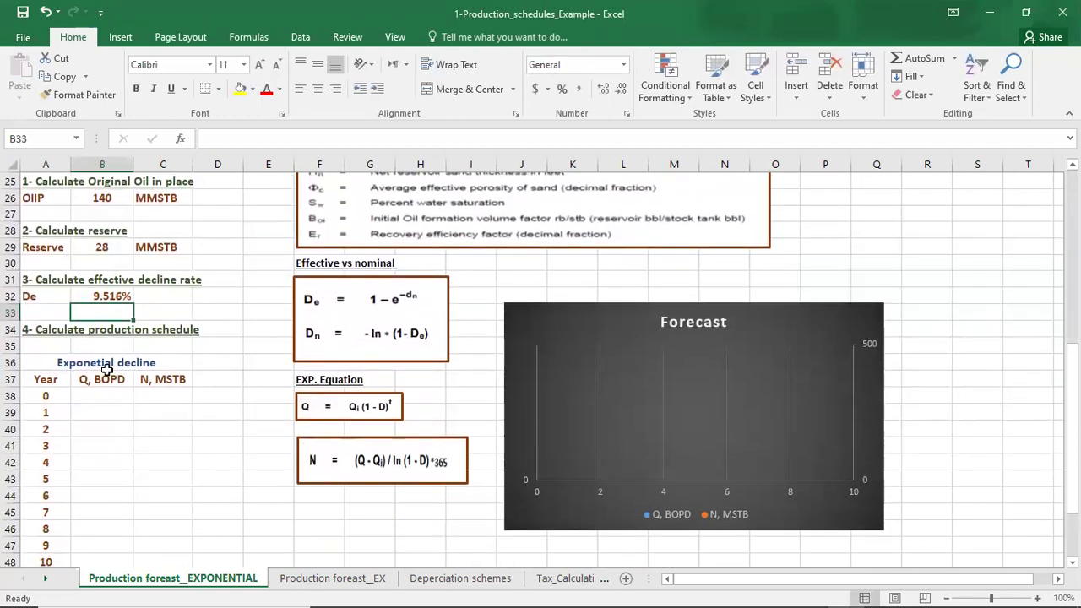
scroll(77, 396, "down", 1)
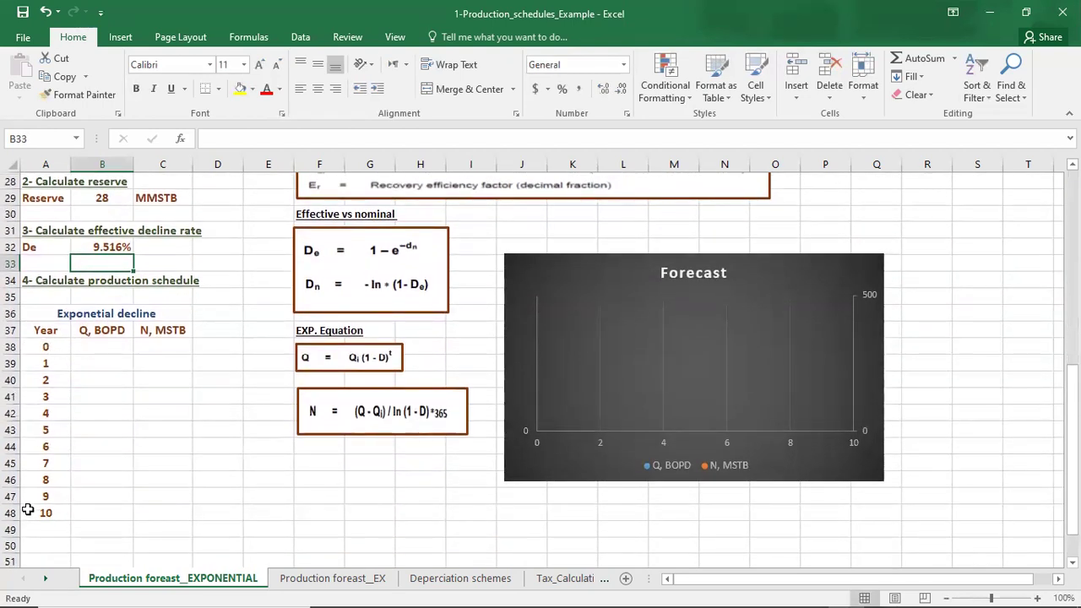
left_click(101, 346)
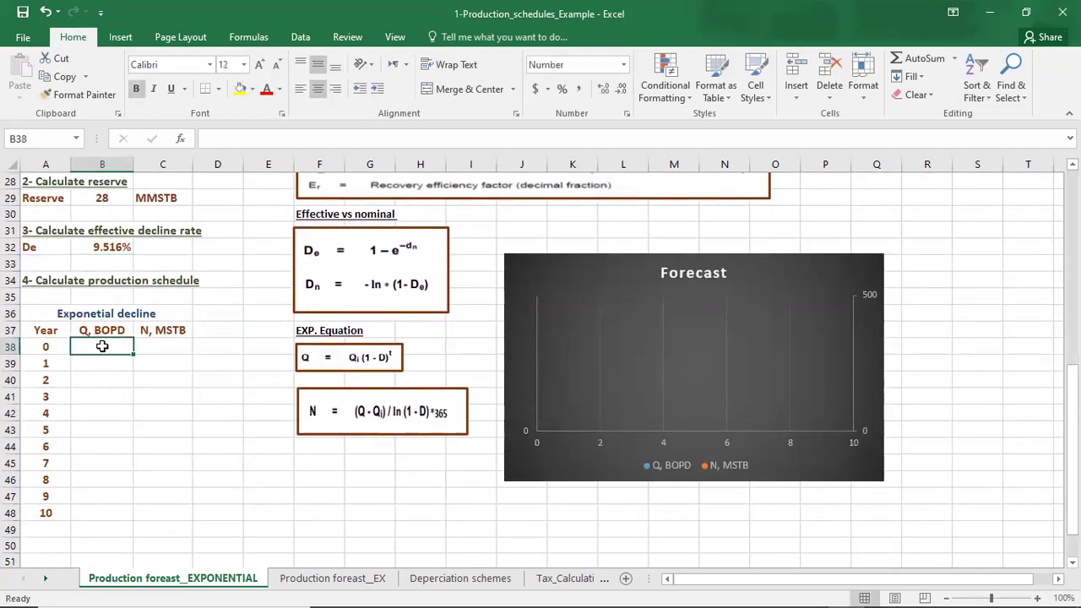
type("=")
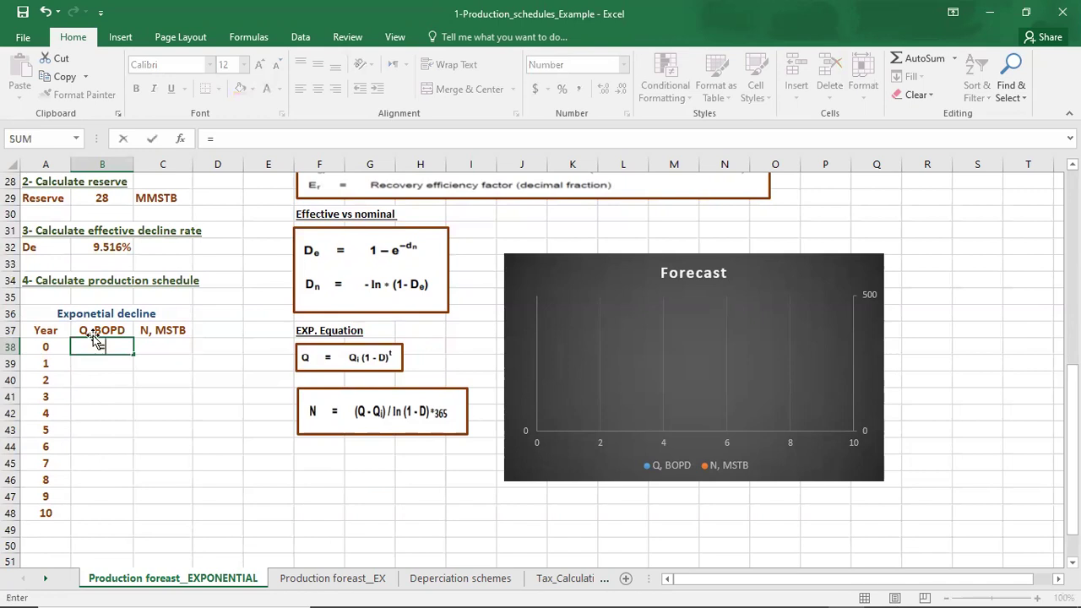
scroll(97, 338, "up", 3)
scroll(91, 294, "up", 3)
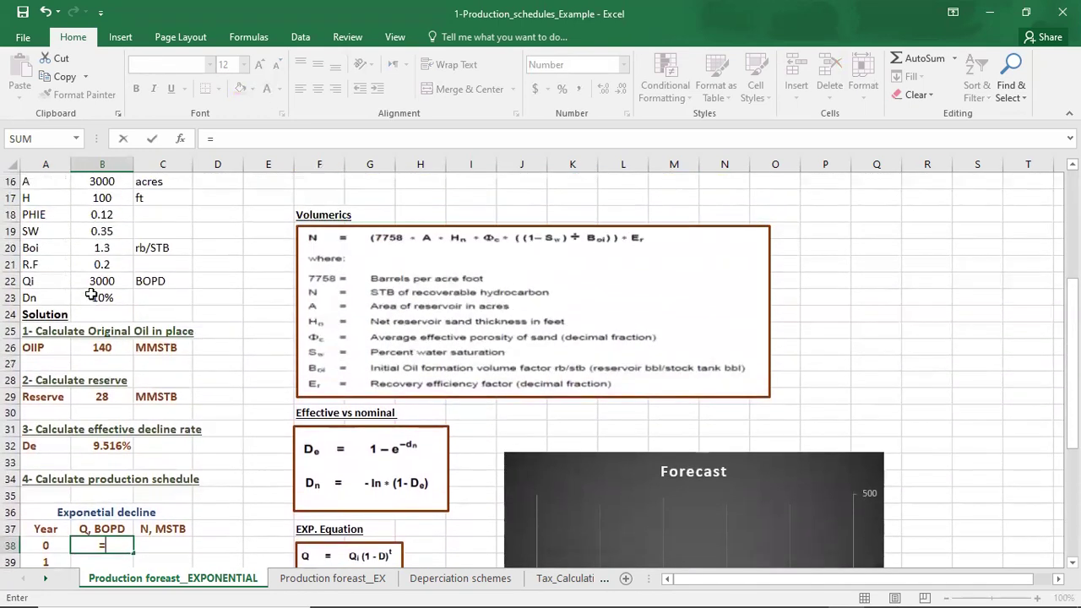
scroll(98, 360, "down", 2)
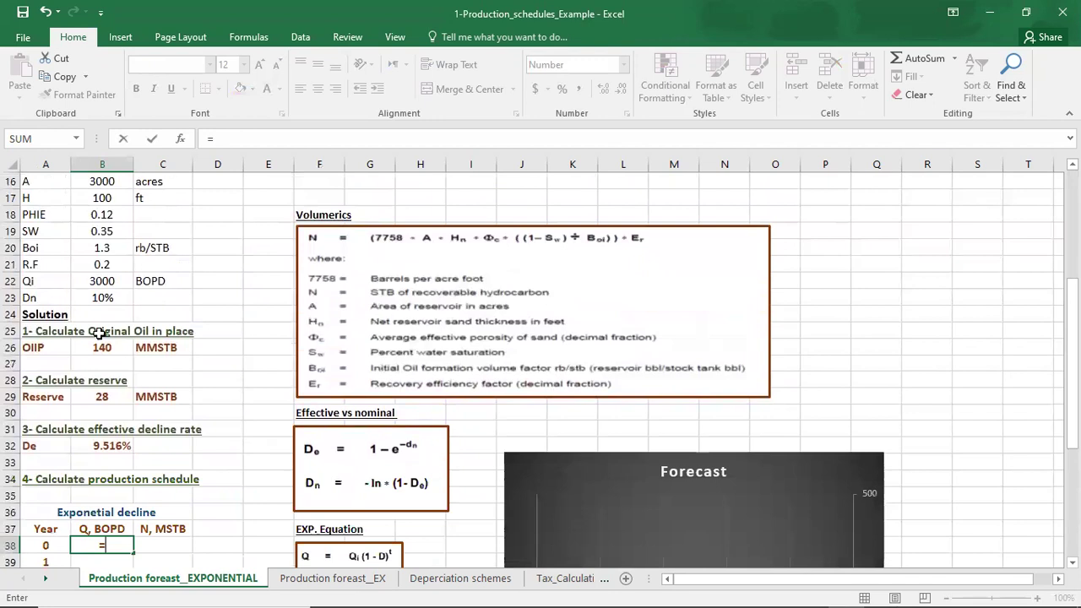
left_click(99, 284)
key("Return")
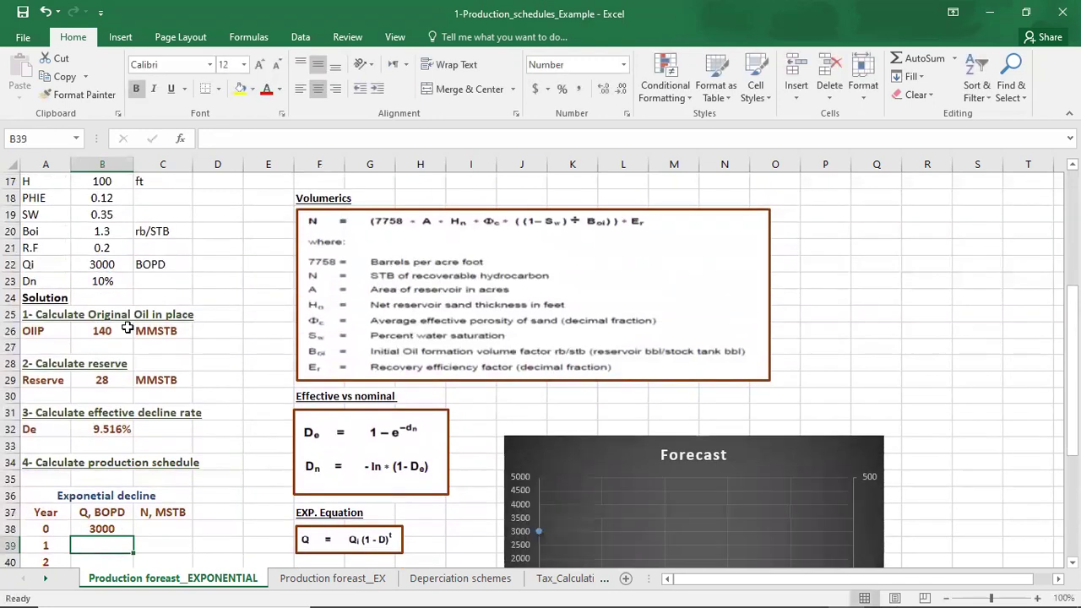
- Enter 0 as the year 0 cumulative production N in cell C38 of the exponential decline table
scroll(128, 334, "down", 2)
left_click(179, 427)
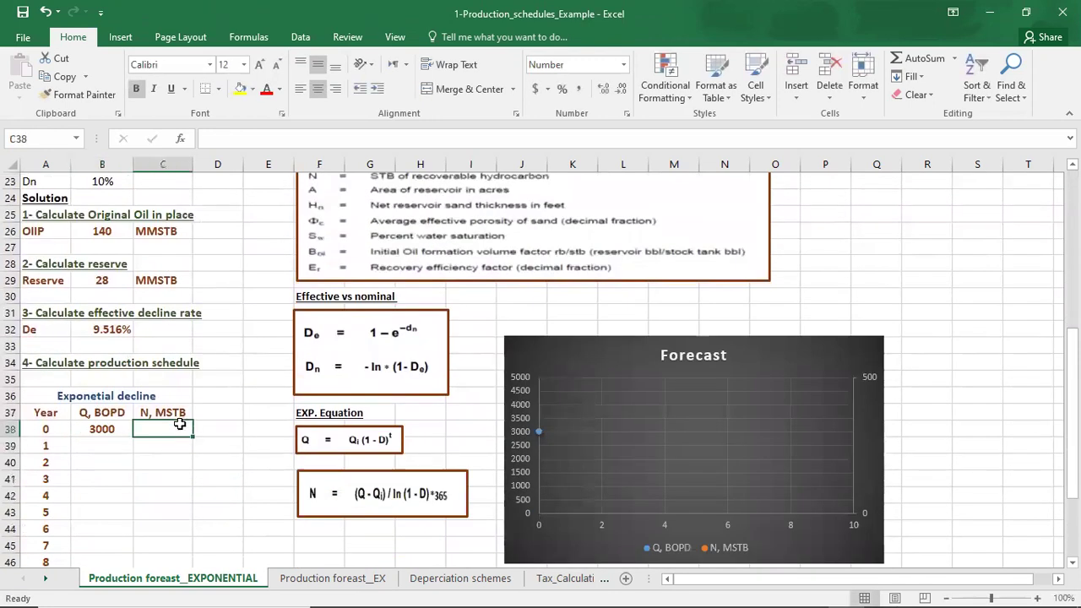
type("0")
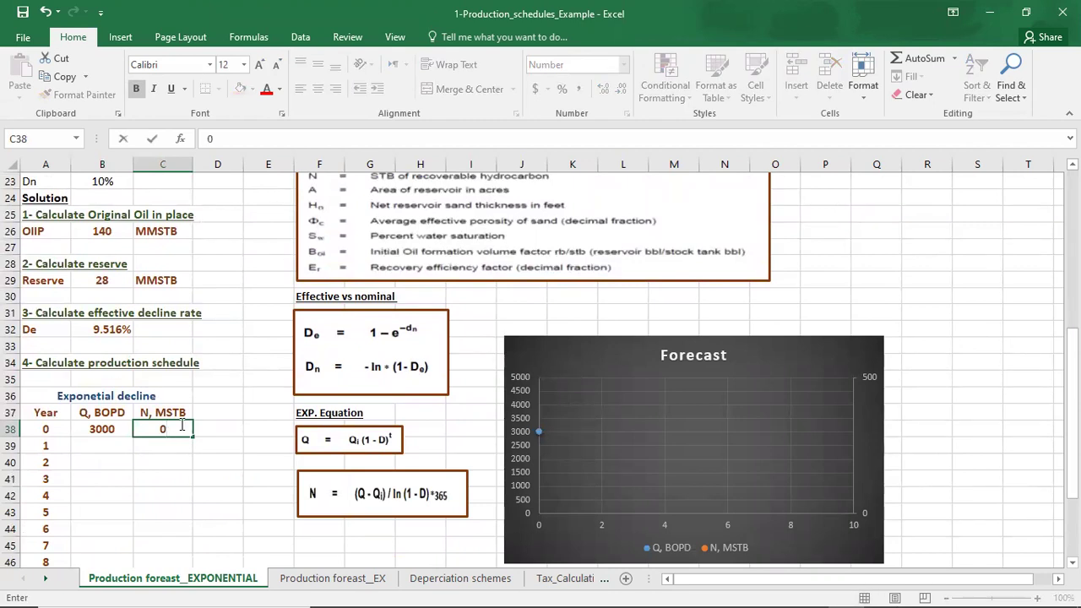
key("Return")
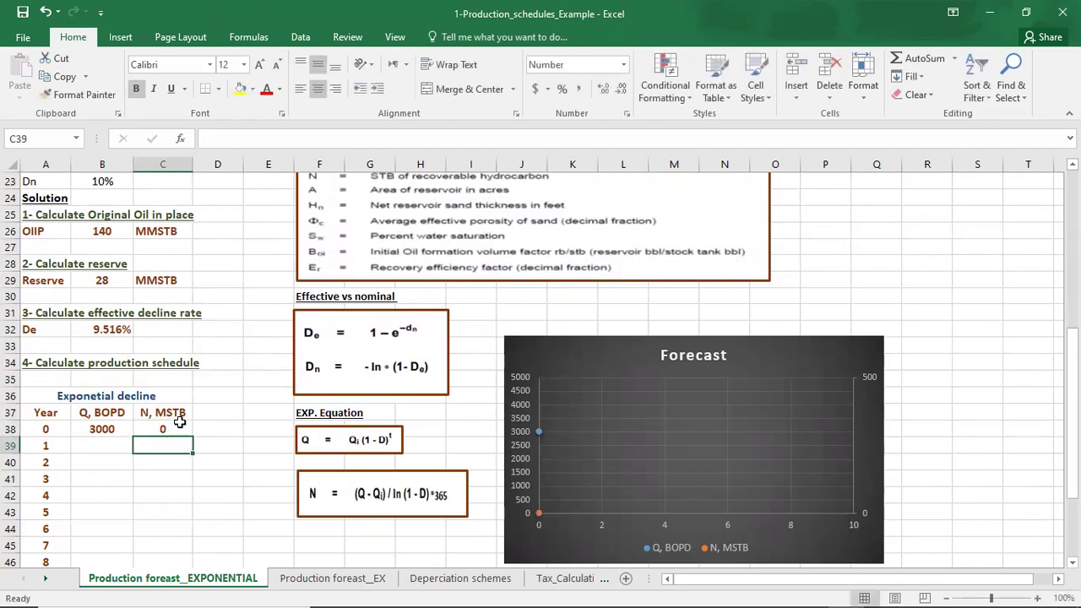
- Calculate the year 1 rate Q in cell B39 with the formula =$B$38*(1-$B$32)^A39
left_click(108, 439)
type("=")
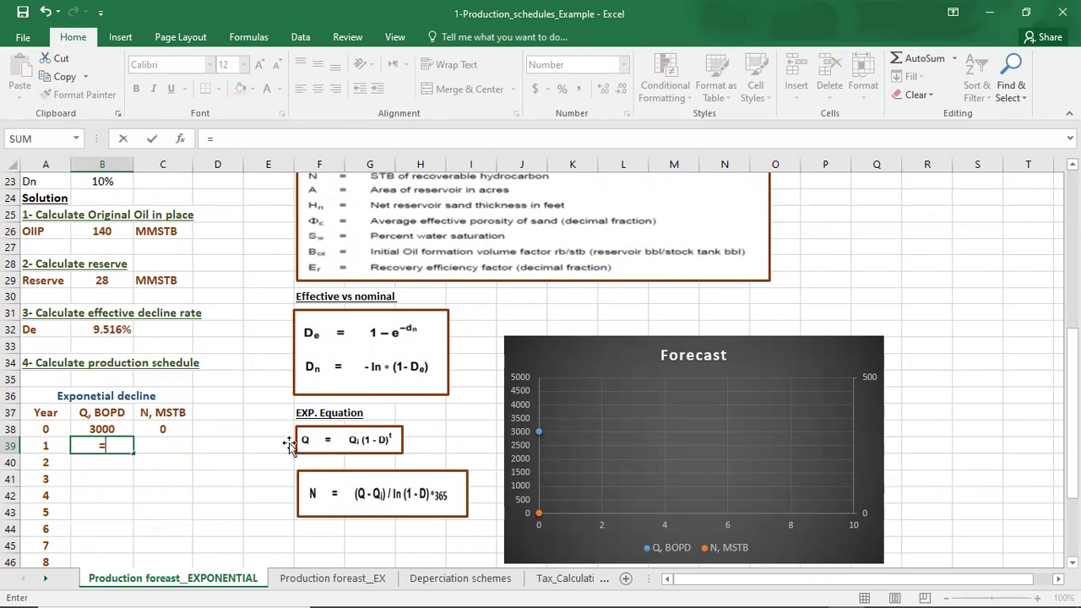
left_click(123, 429)
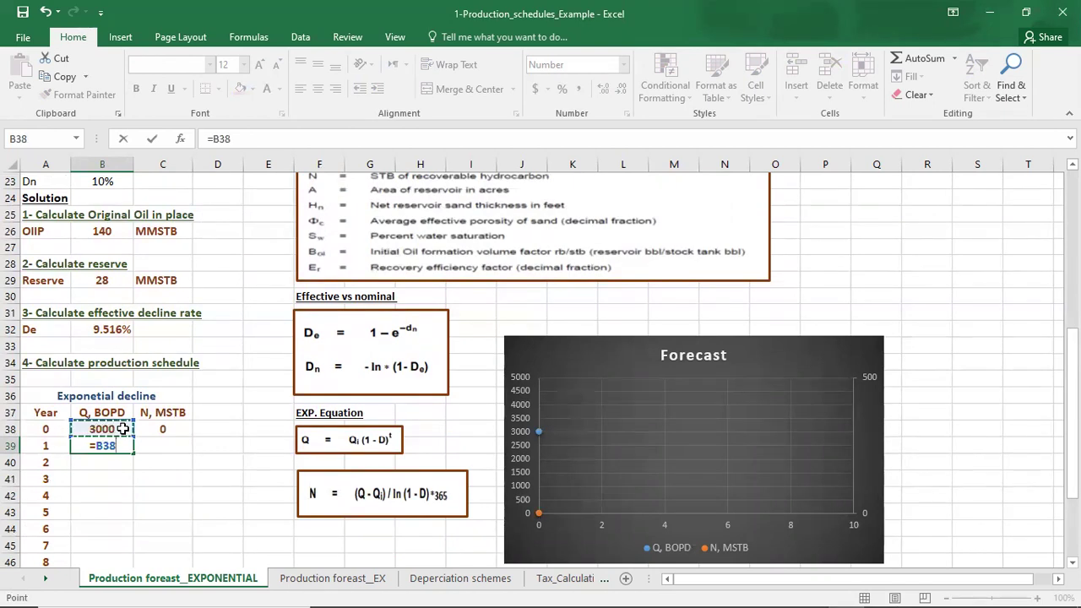
key("F4")
type("*(1-")
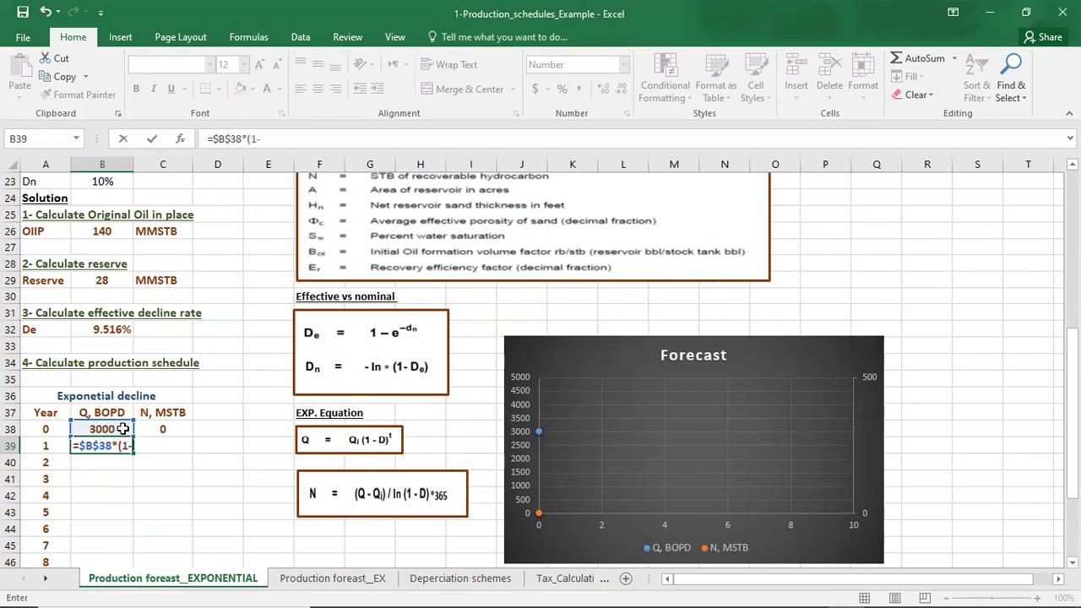
left_click(104, 332)
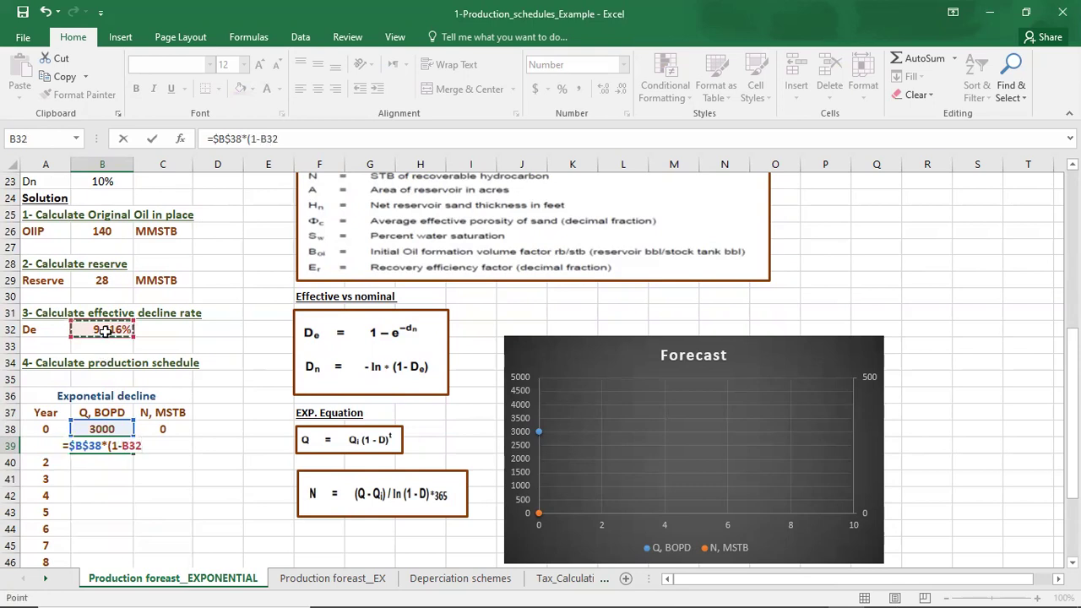
key("F4")
type(")")
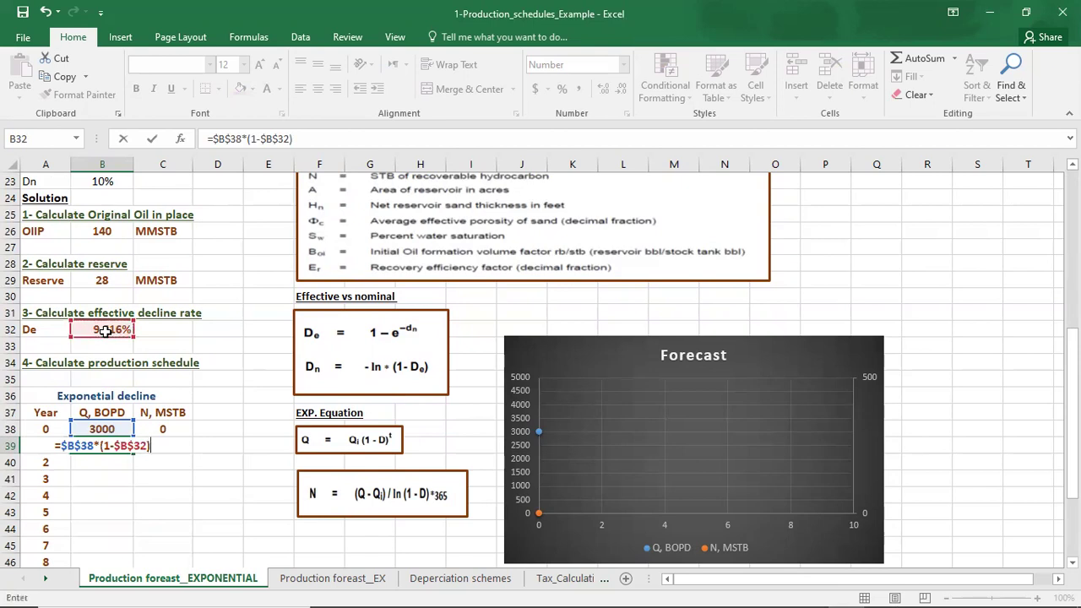
type("^")
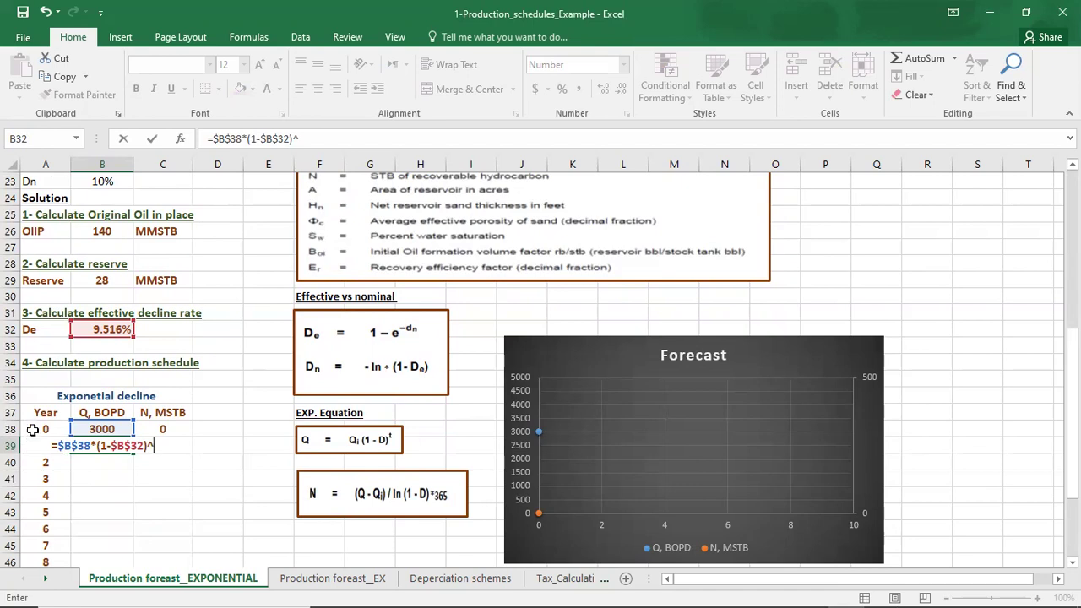
key("Left")
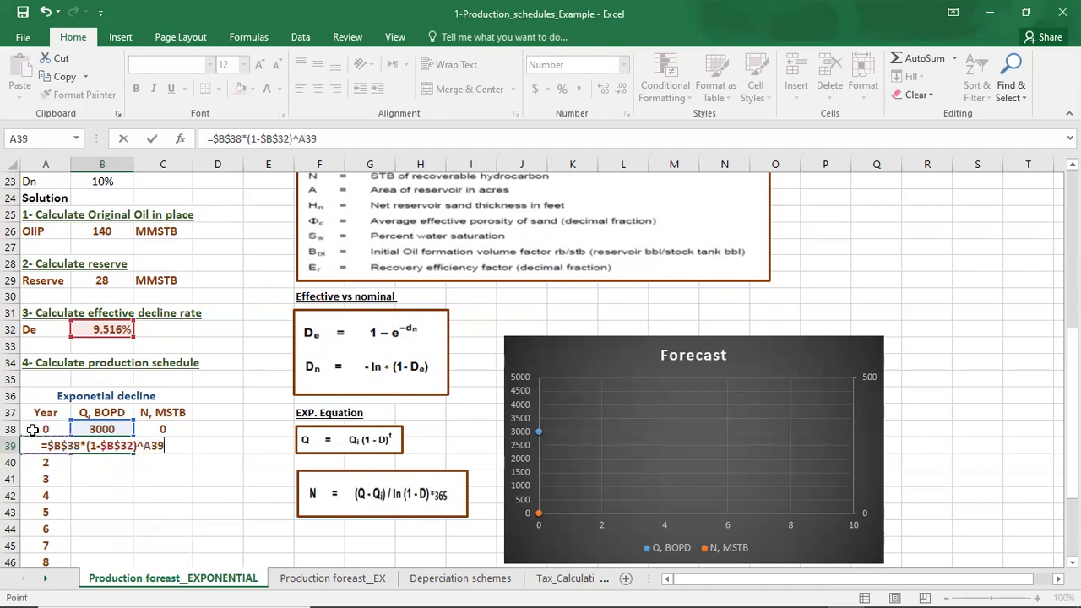
key("Return")
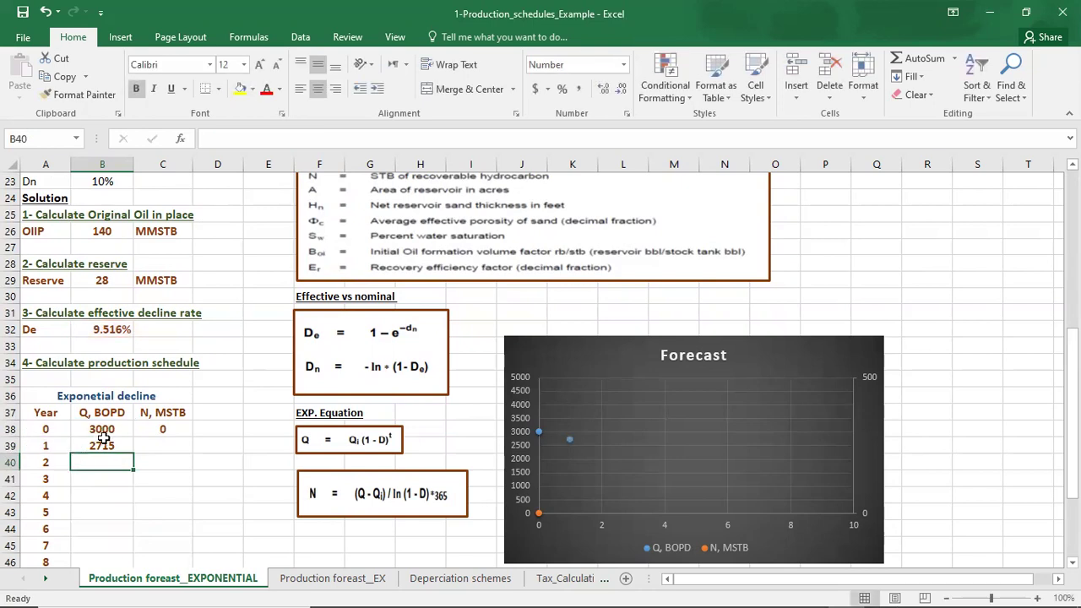
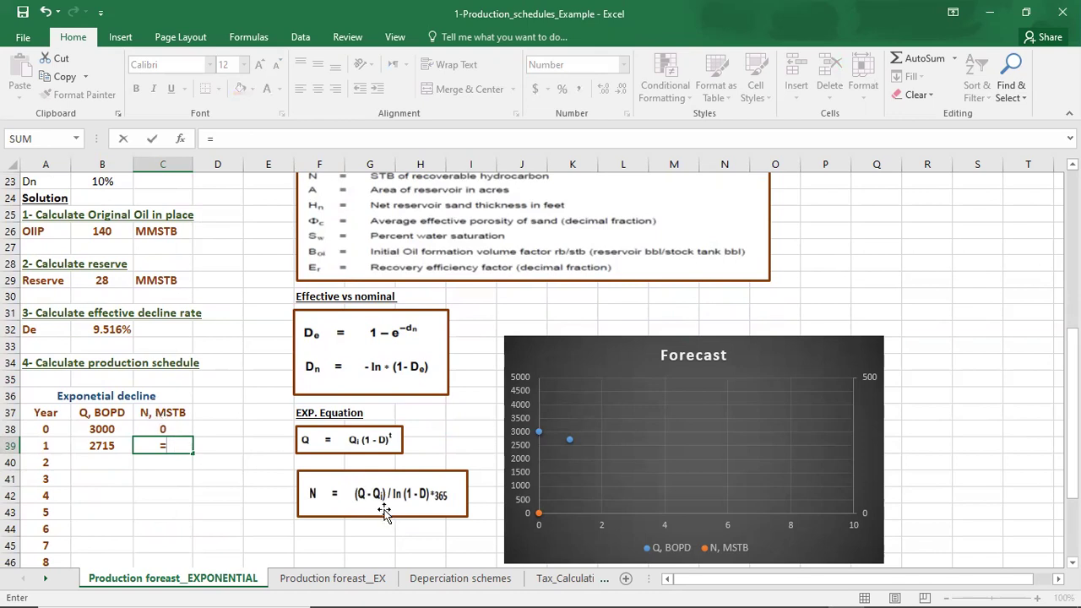
- Calculate the year 1 cumulative production N in cell C39 with the formula =(B39-$B$38)*365/(LN(1-$B$32))
type("(")
left_click(115, 441)
type("-")
left_click(103, 428)
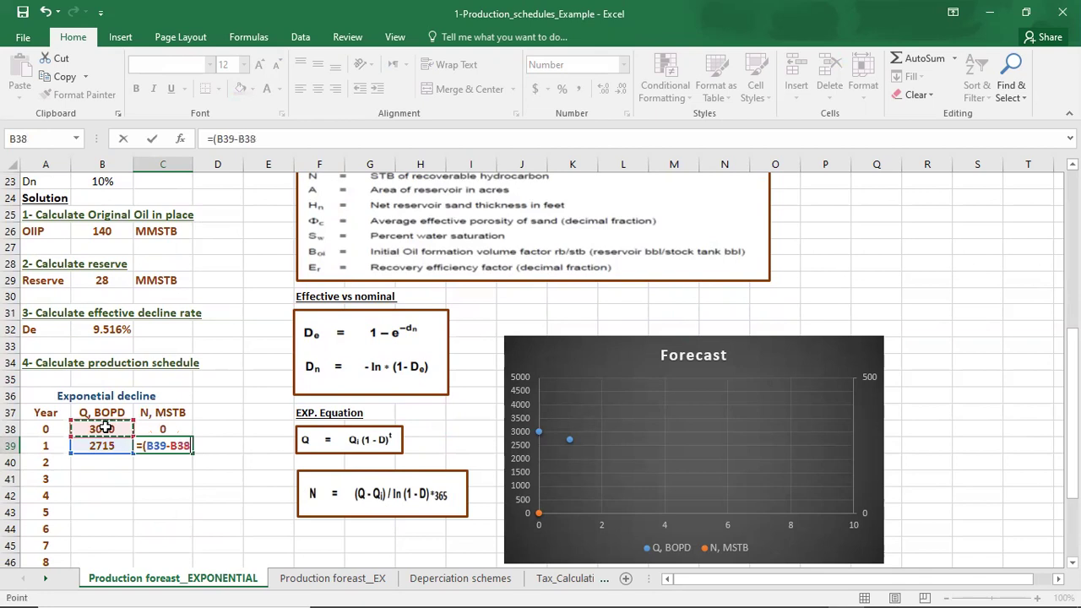
key("F4")
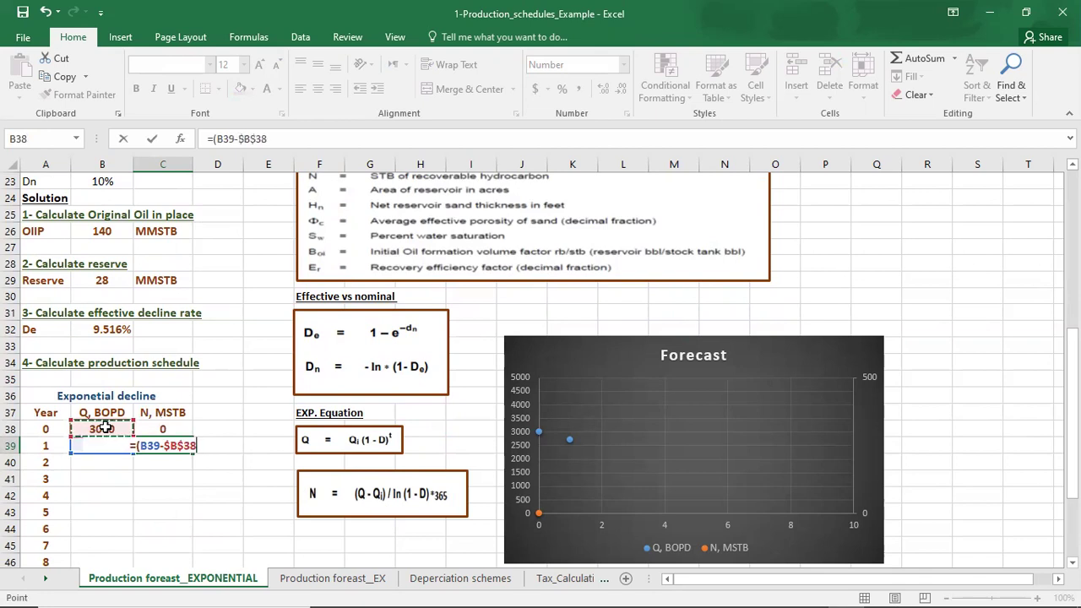
type(")")
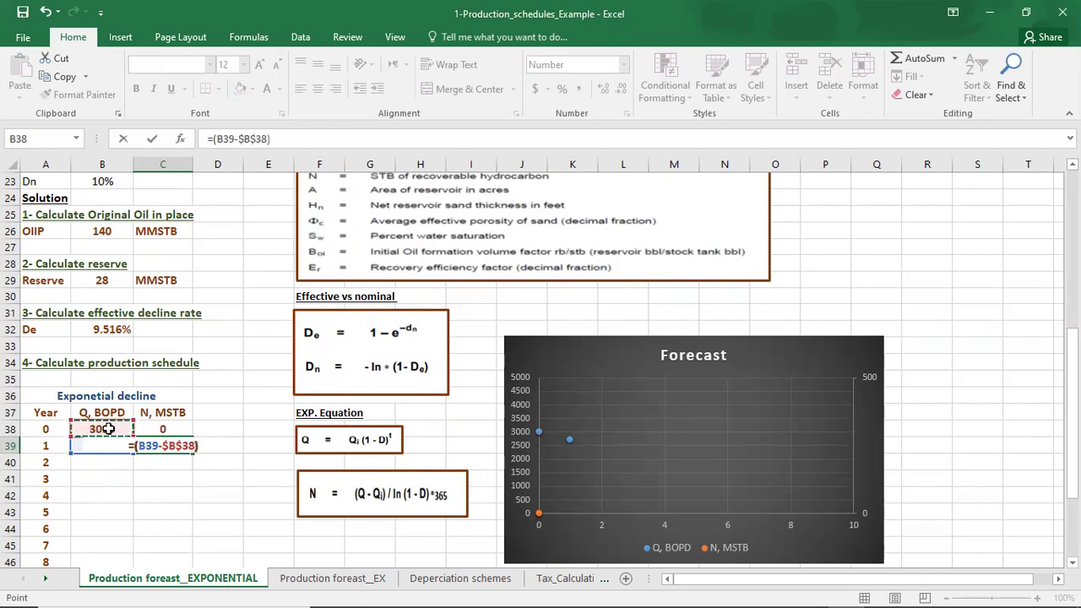
type("*3")
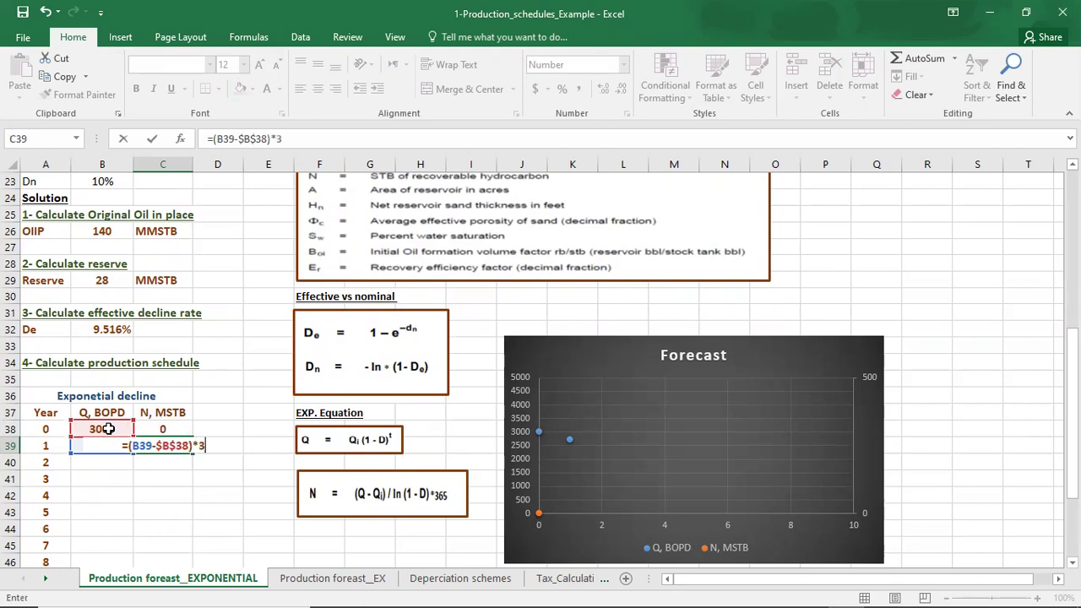
type("65")
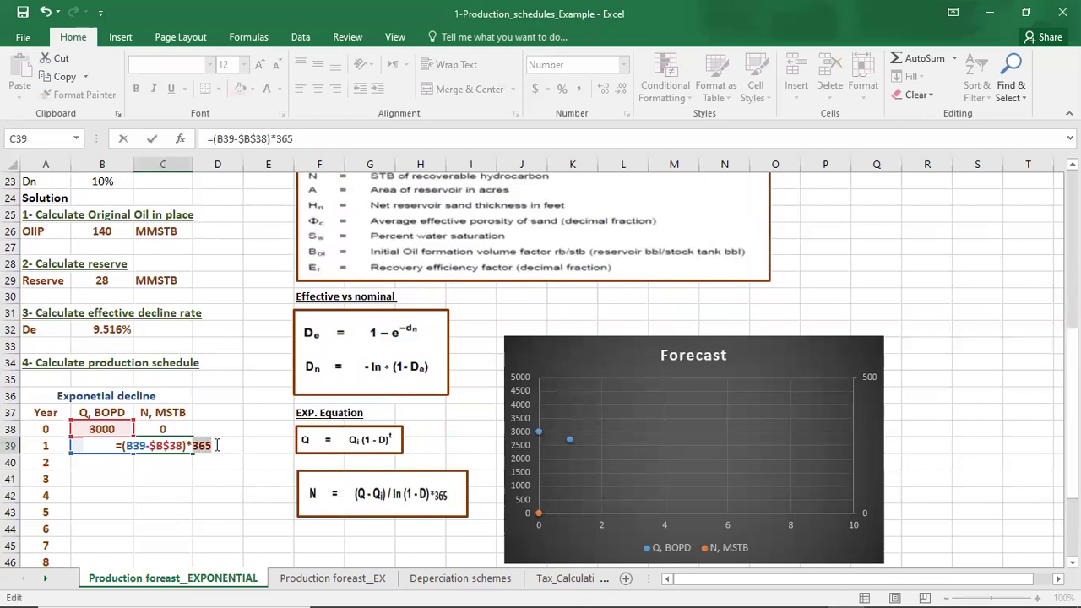
type("/")
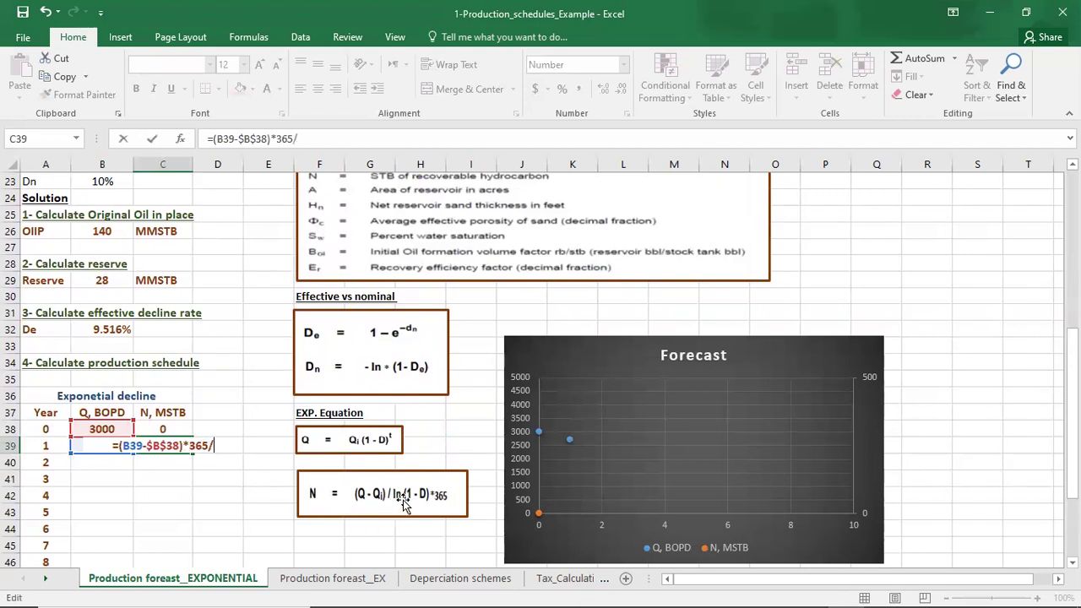
type("(")
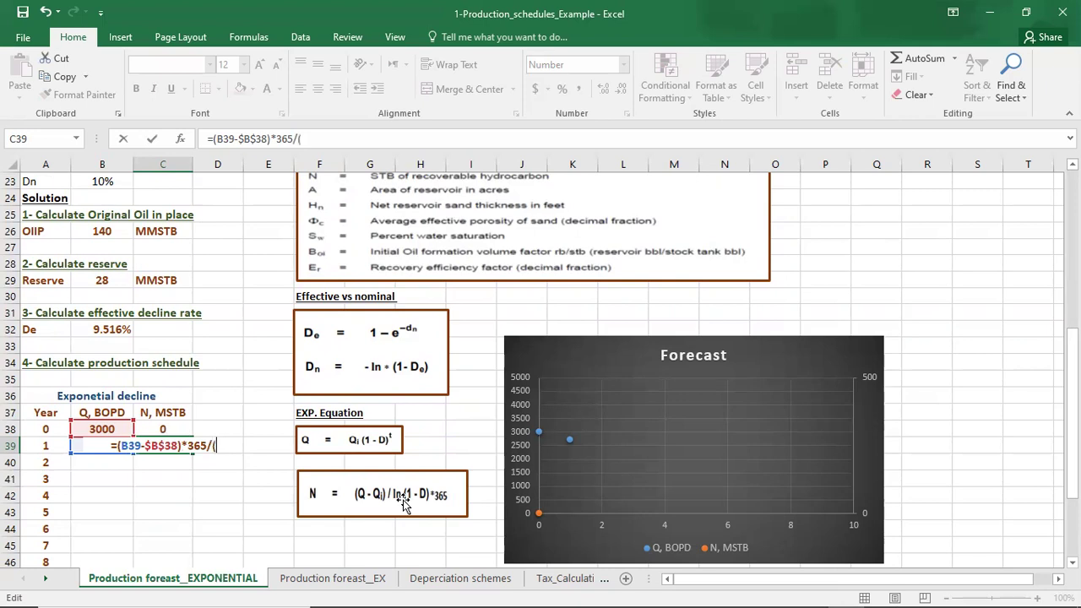
type("LN")
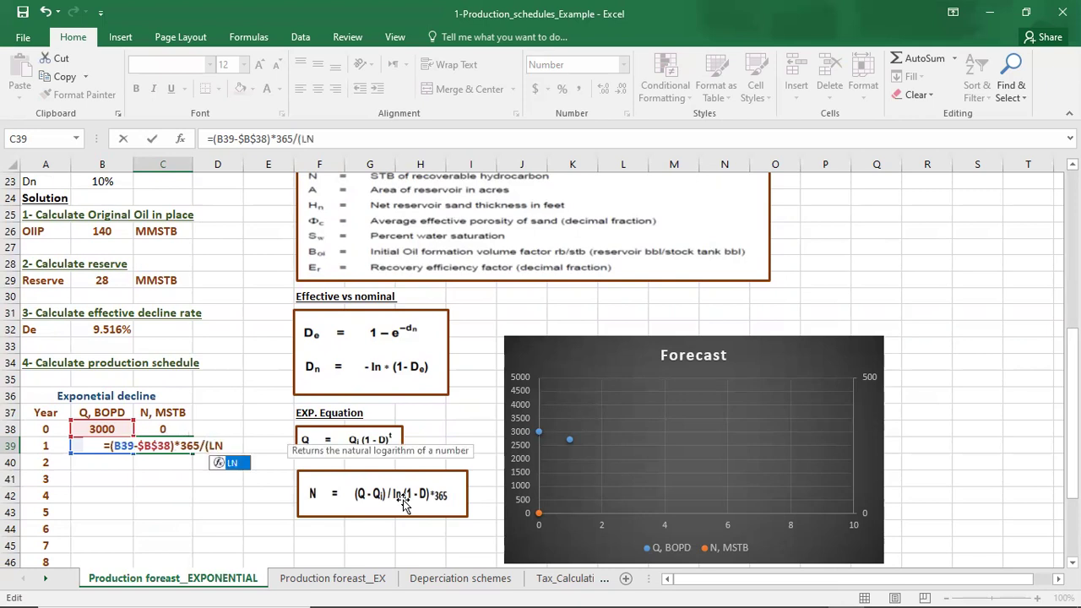
type("(")
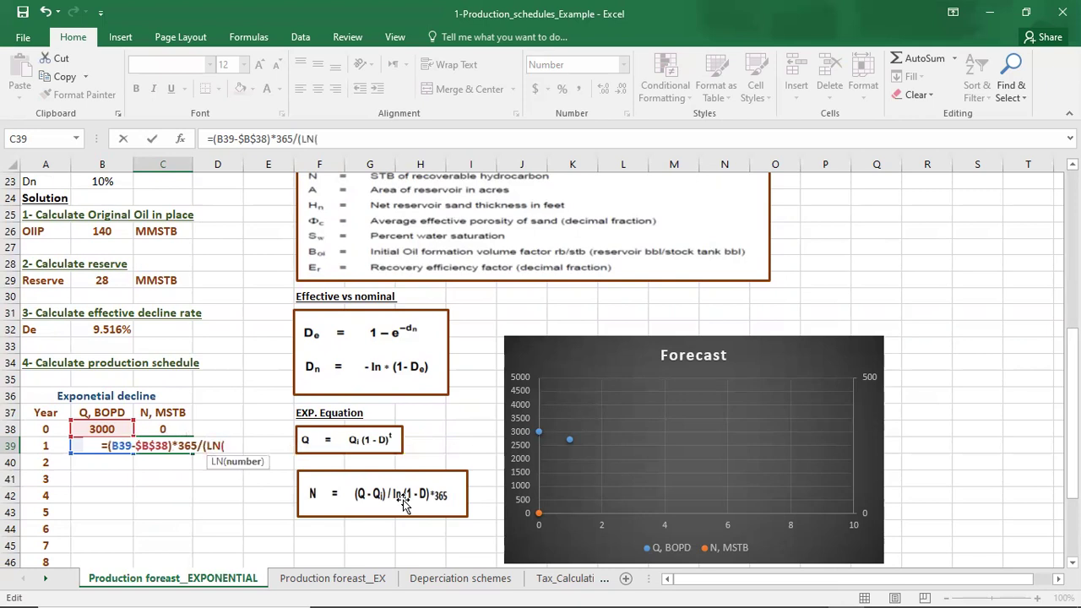
type("1-")
left_click(110, 330)
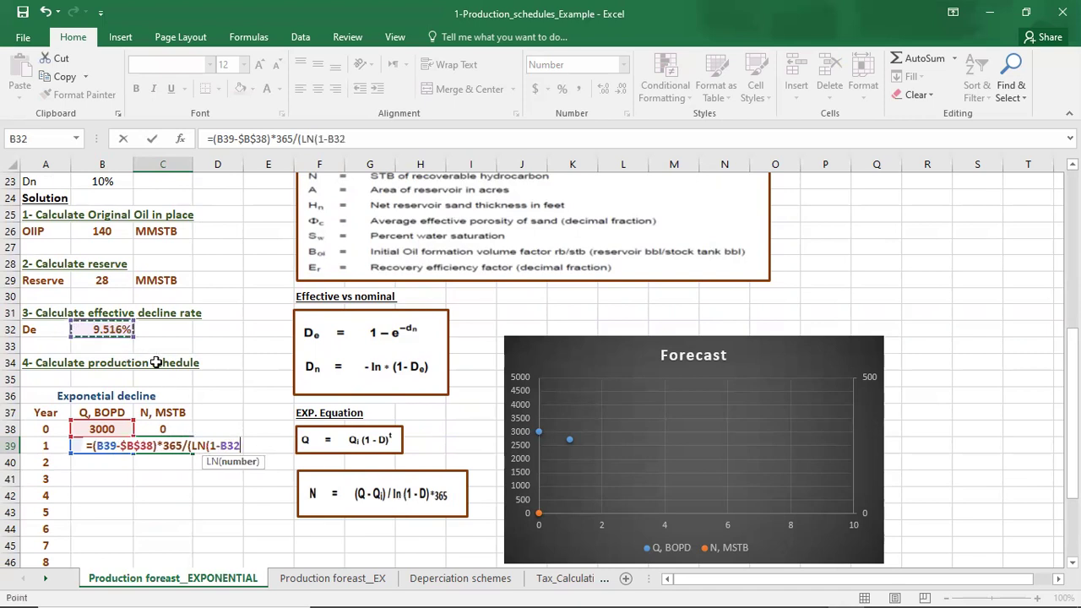
key("F4")
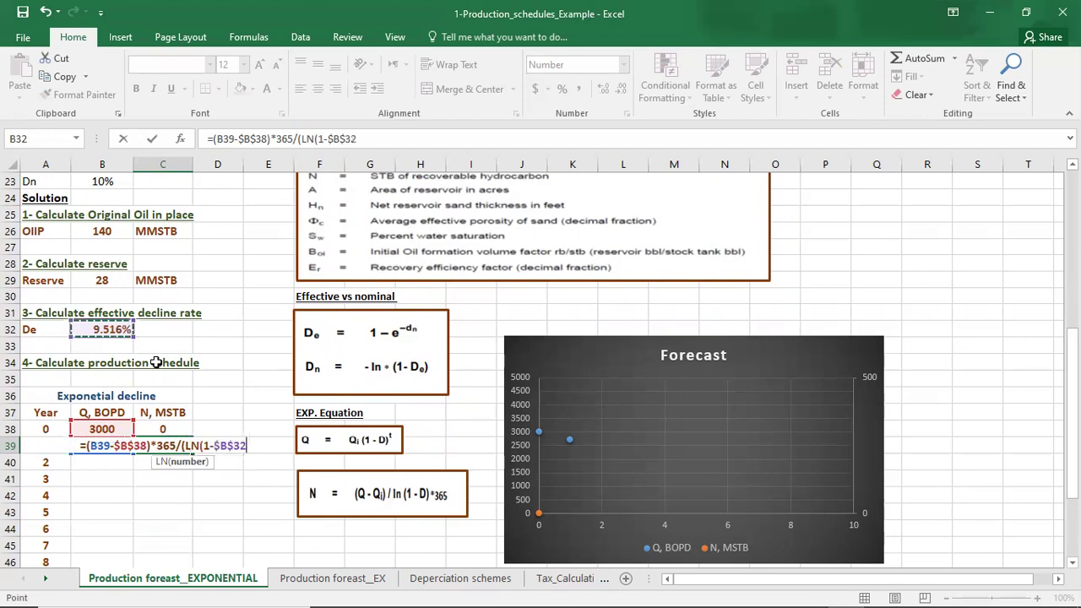
type("))")
key("Return")
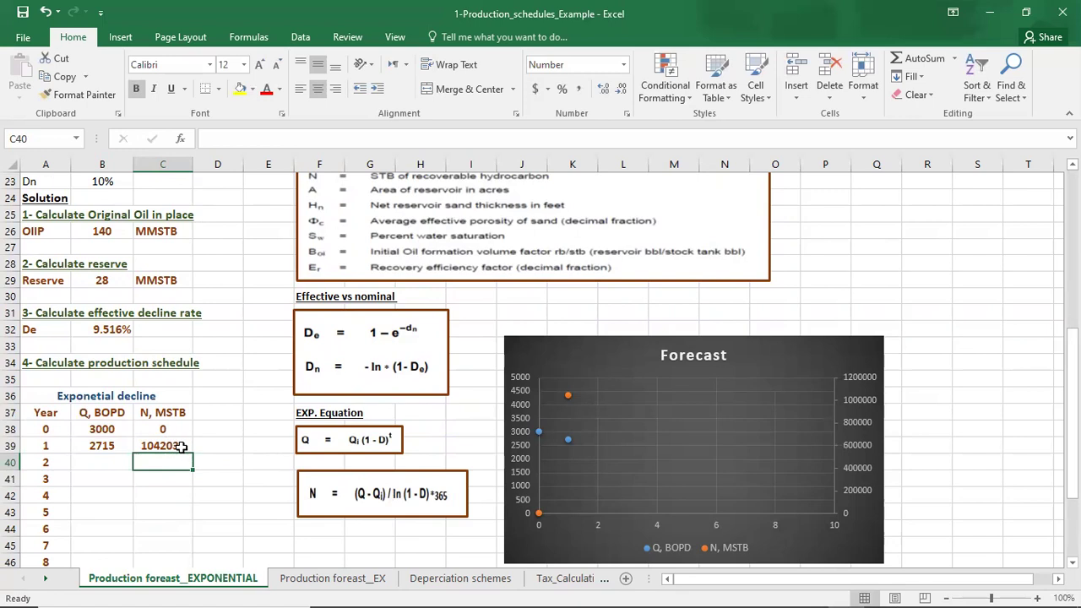
- Convert the cumulative production in cell C39 to MSTB by appending /1000 to its formula
double_click(180, 447)
left_click(253, 446)
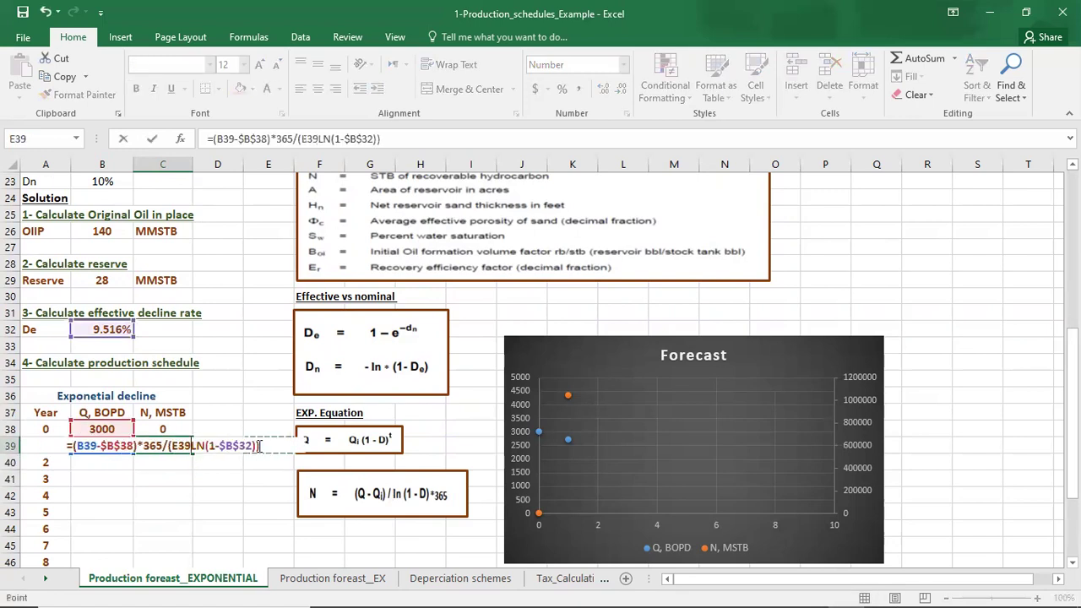
left_click(175, 448)
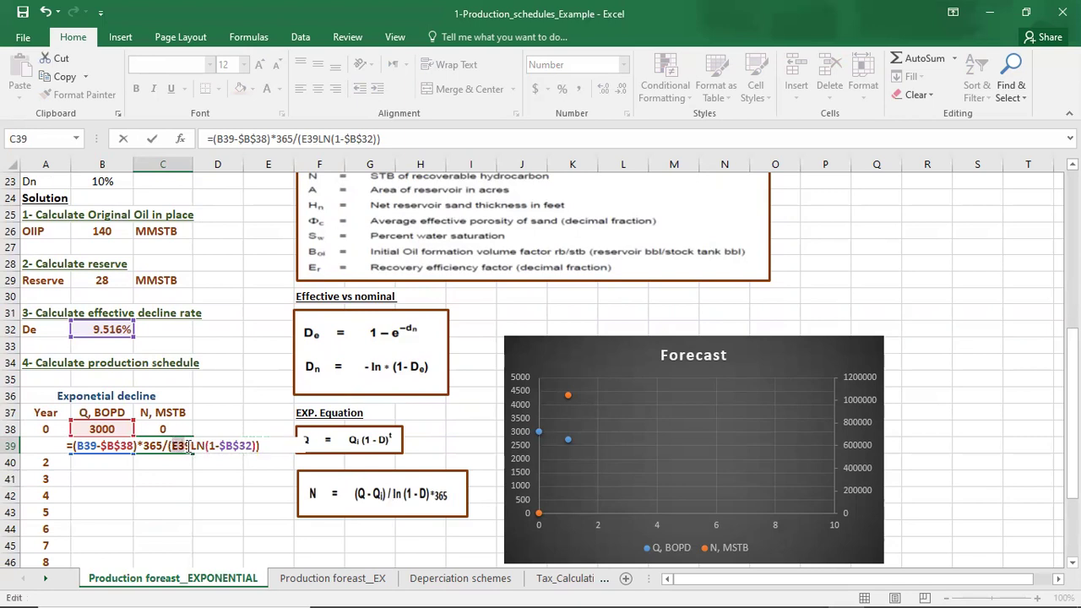
key("BackSpace")
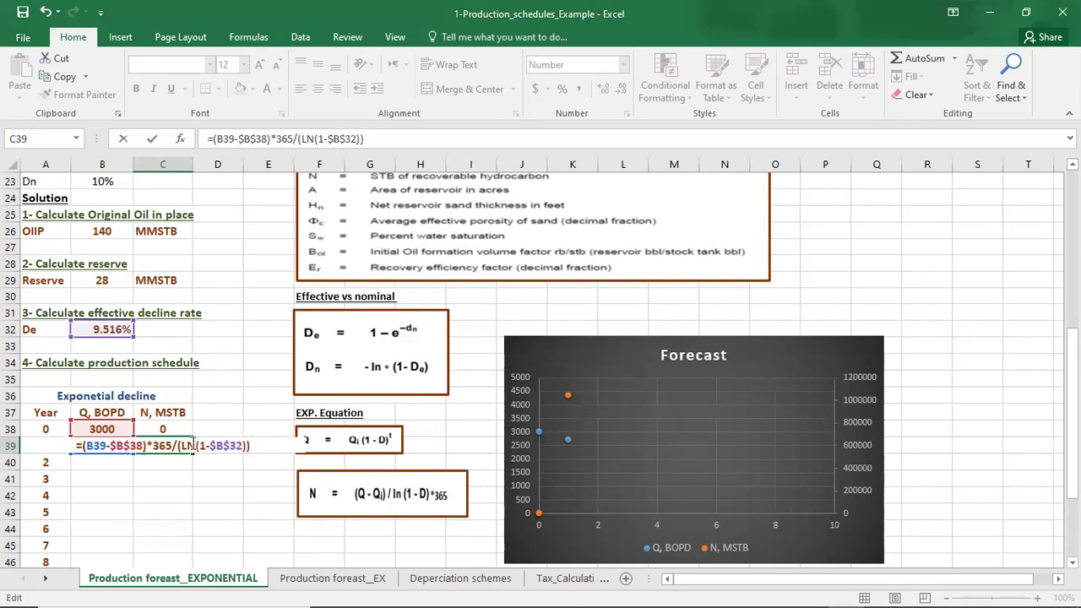
type("/1000")
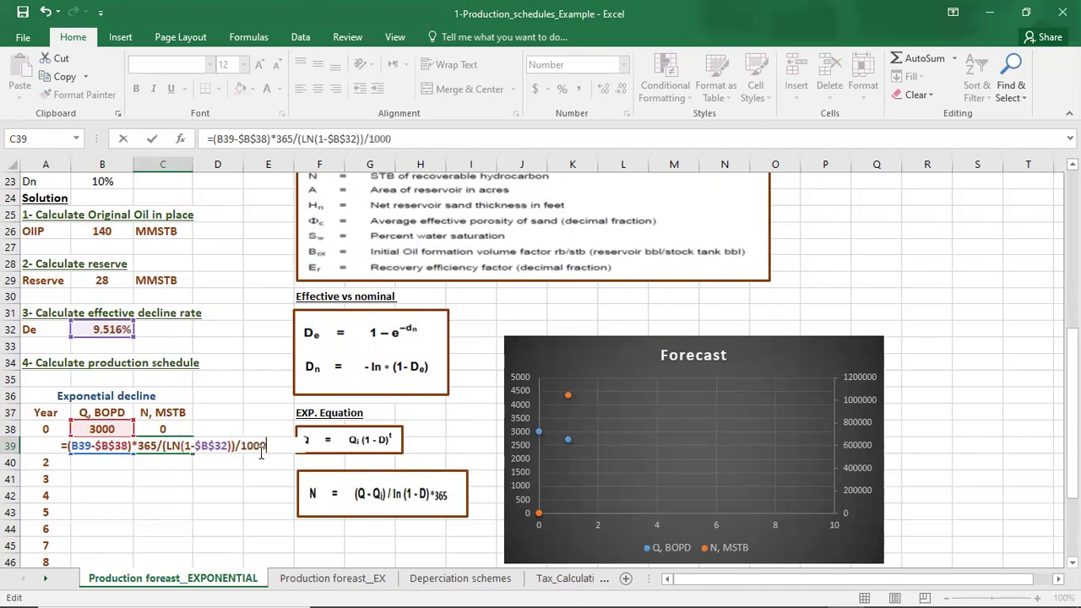
key("Return")
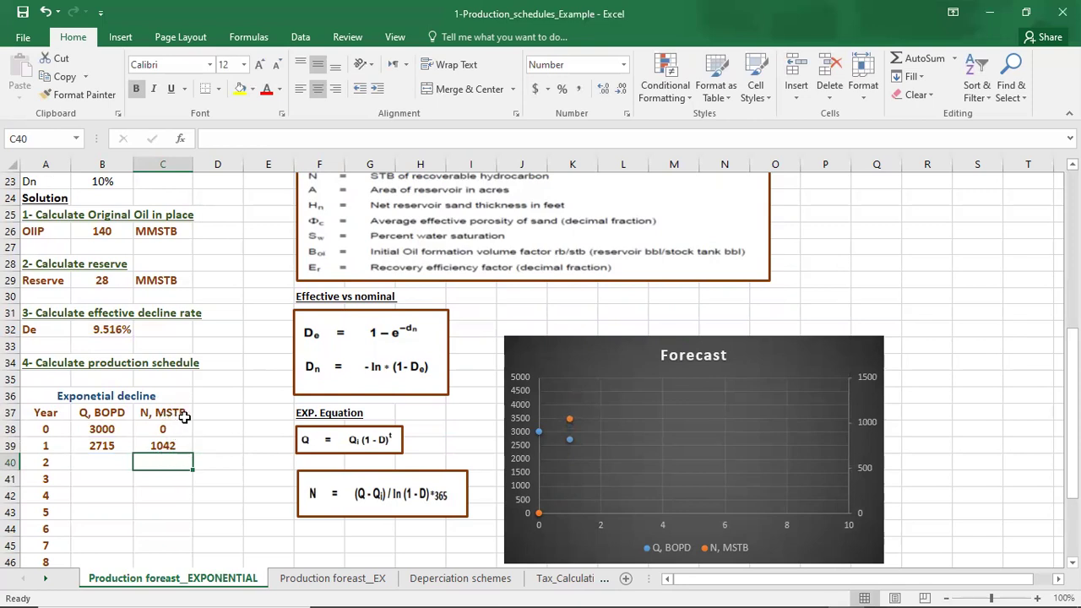
- Fill the year 1 formulas in B39:C39 down the exponential decline table through year 10
left_click_drag(103, 445, 152, 446)
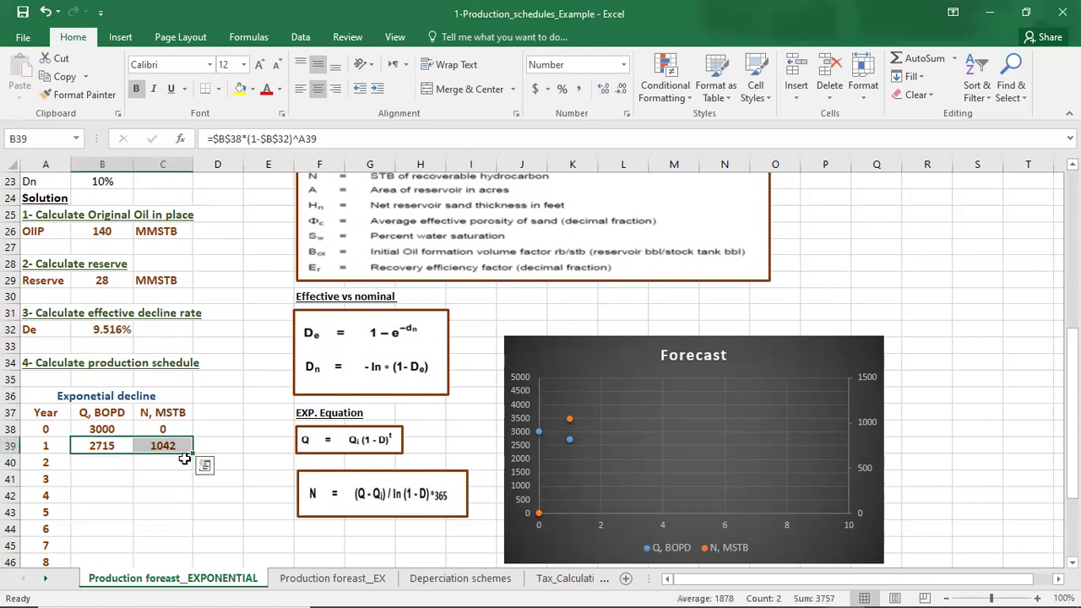
double_click(192, 453)
scroll(160, 420, "down", 2)
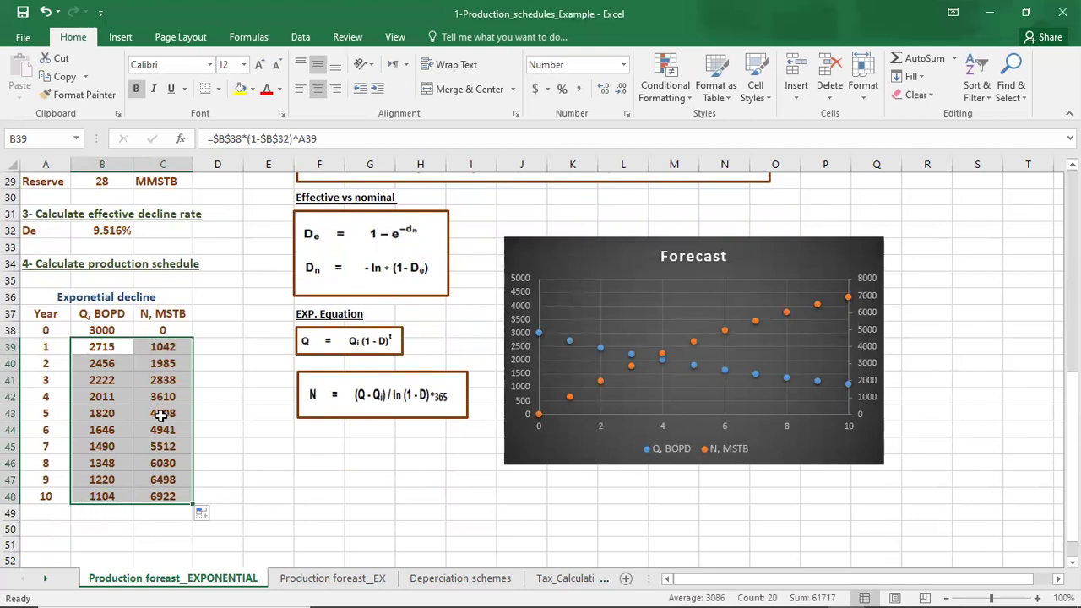
left_click(140, 496)
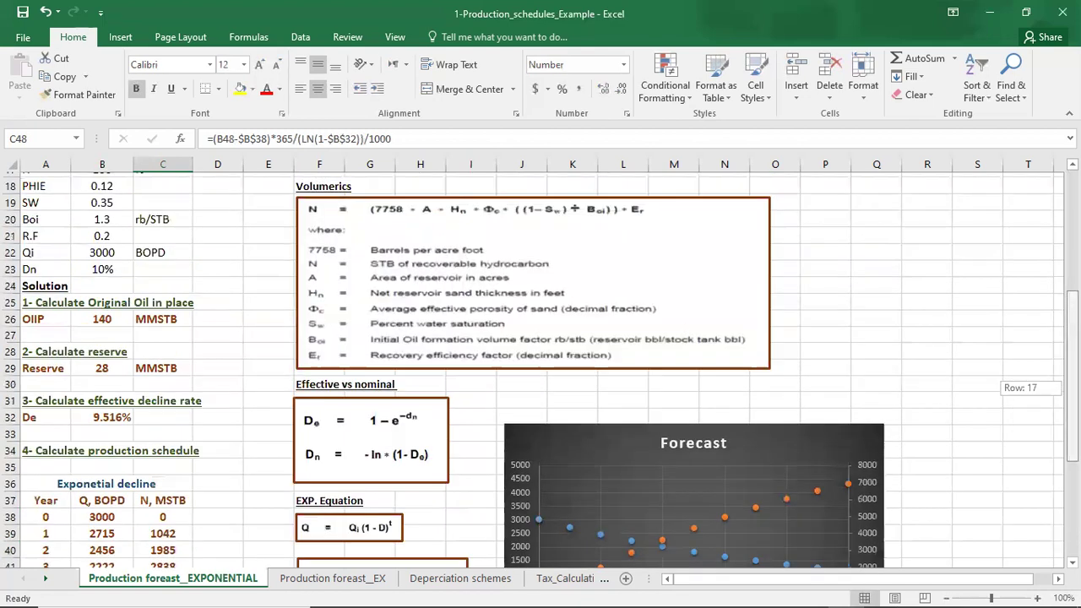
left_click_drag(1070, 470, 1071, 391)
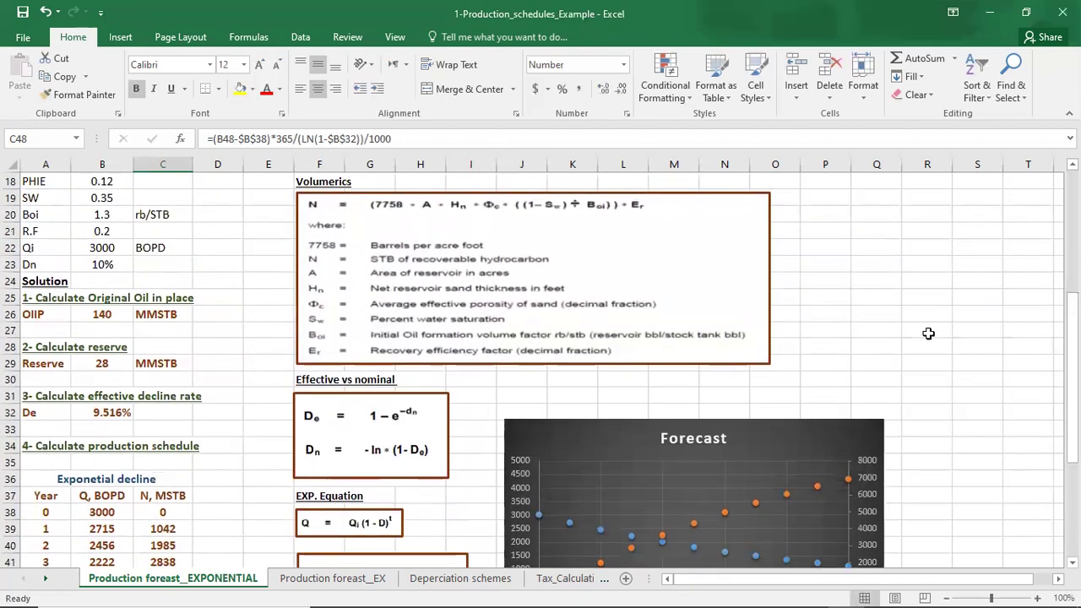